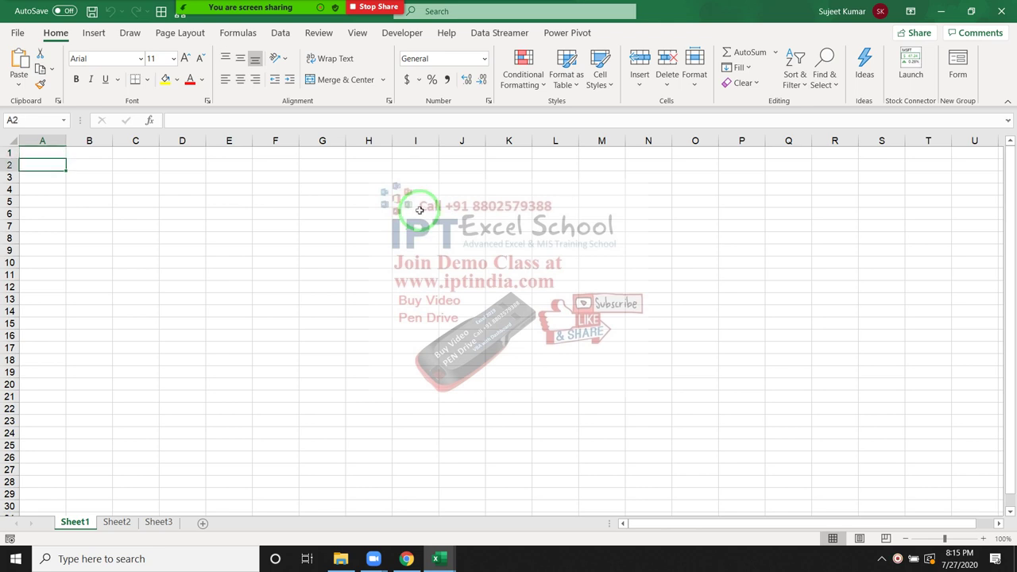
Enter 25% in cell B2 and confirm it is stored as a percentage.
{"action": "key", "text": "Right"}
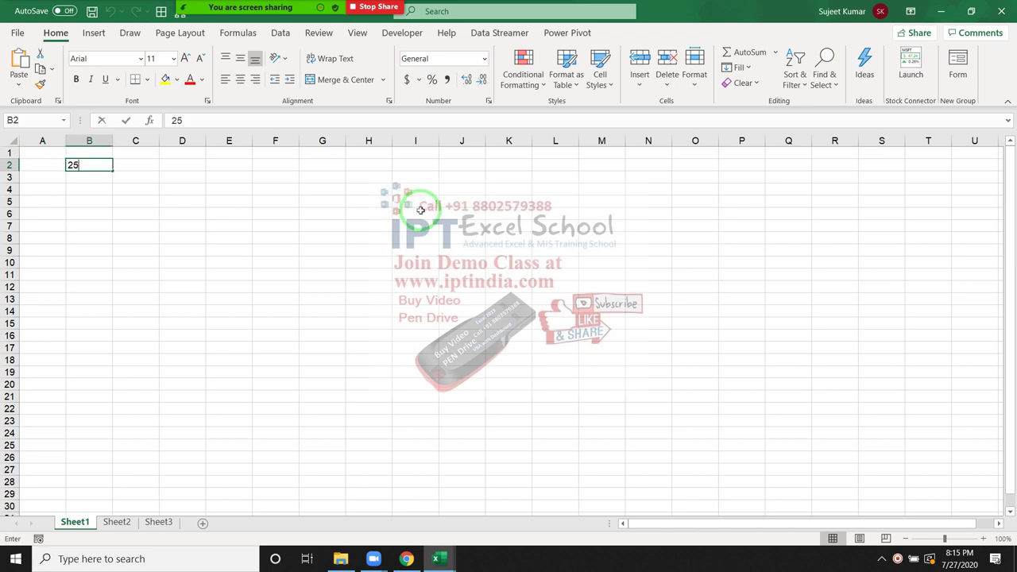
{"action": "left_click", "coordinate": [598, 561]}
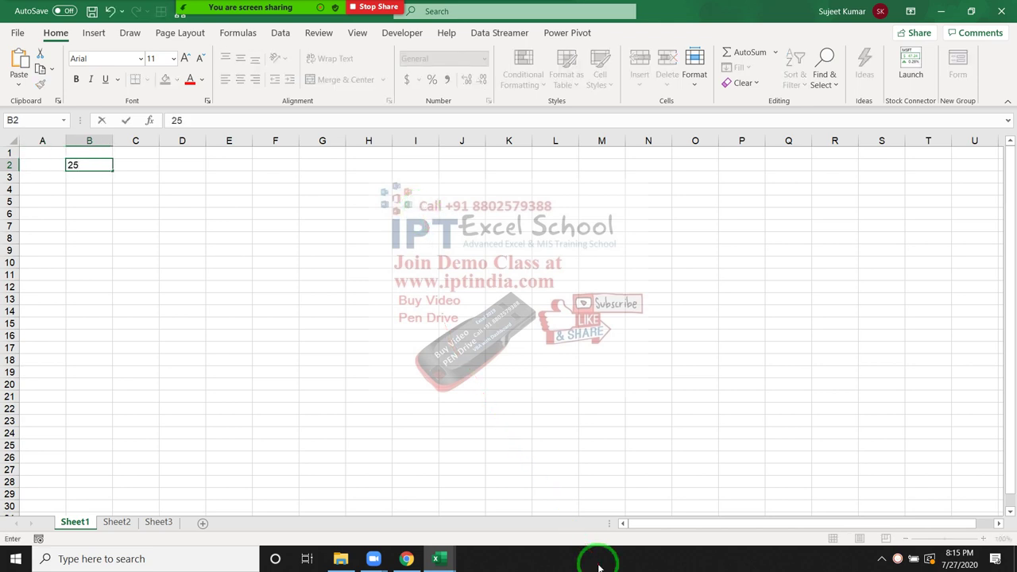
{"action": "type", "text": "%"}
{"action": "key", "text": "Return"}
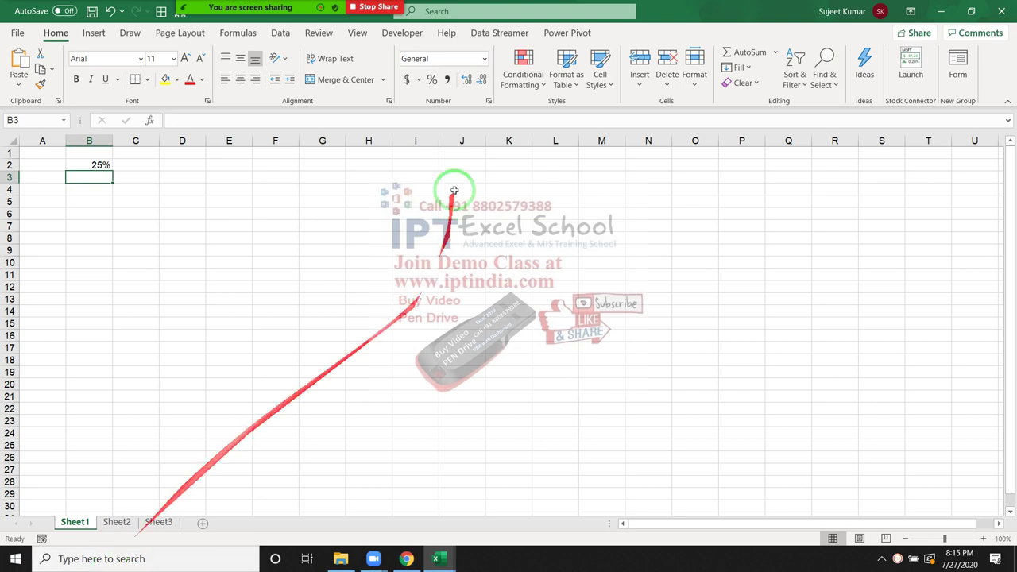
{"action": "left_click", "coordinate": [145, 190]}
{"action": "left_click", "coordinate": [102, 163]}
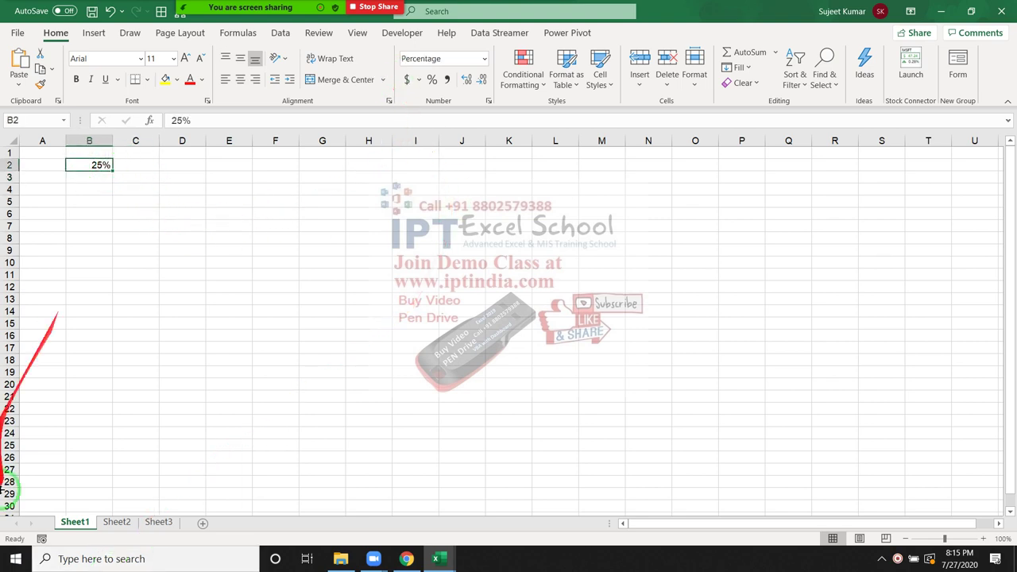
{"action": "left_click", "coordinate": [143, 229]}
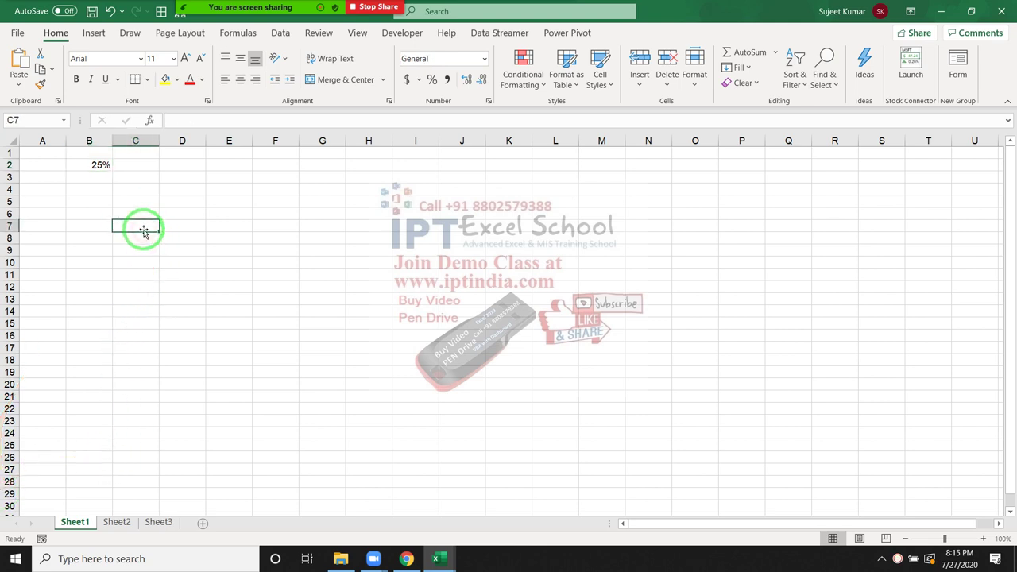
Fill C7:C9 with =B2/2, =50%-C7 and 50%, then select C7:C9.
{"action": "type", "text": "="}
{"action": "left_click", "coordinate": [83, 166]}
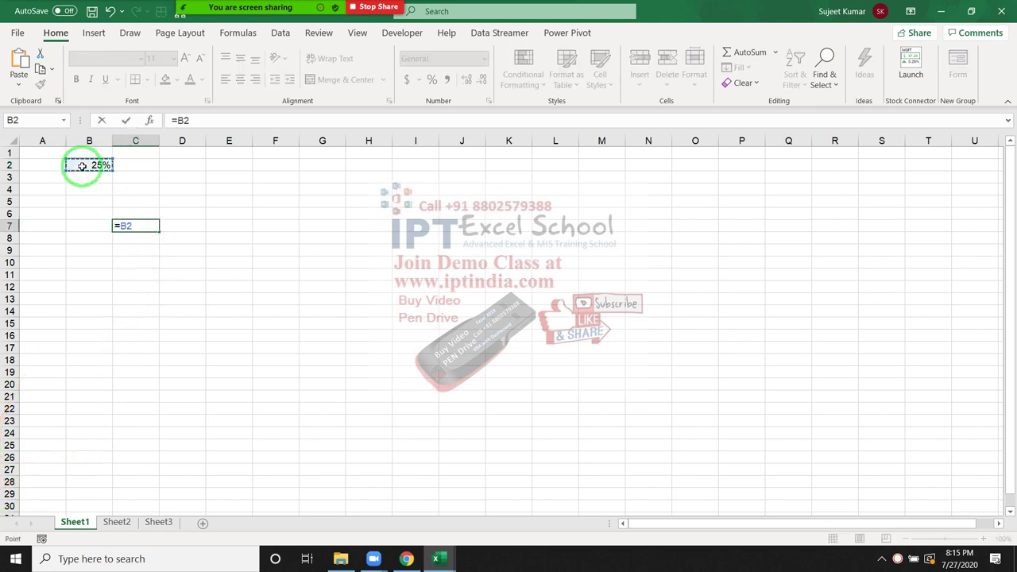
{"action": "key", "text": "Return"}
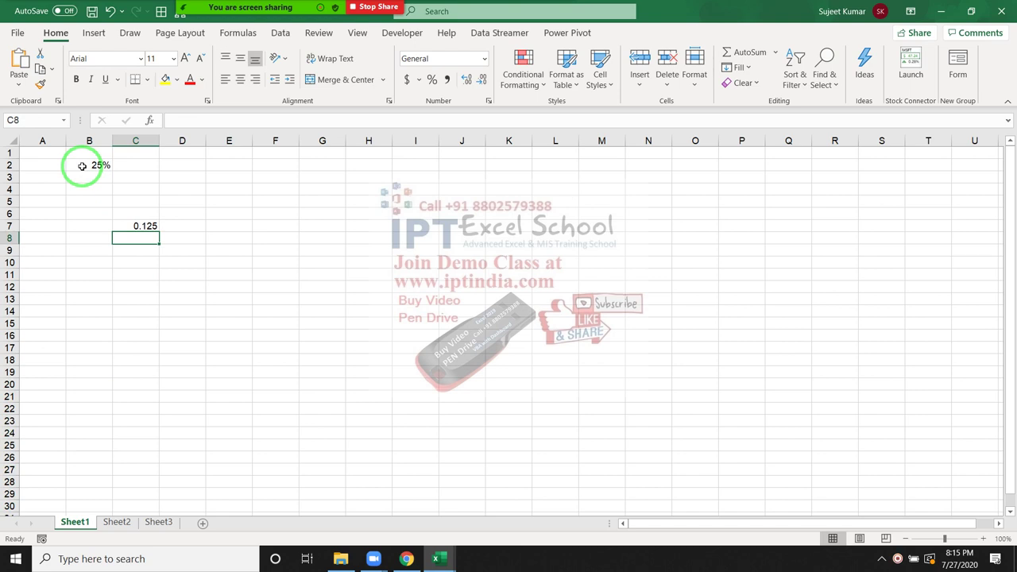
{"action": "type", "text": "="}
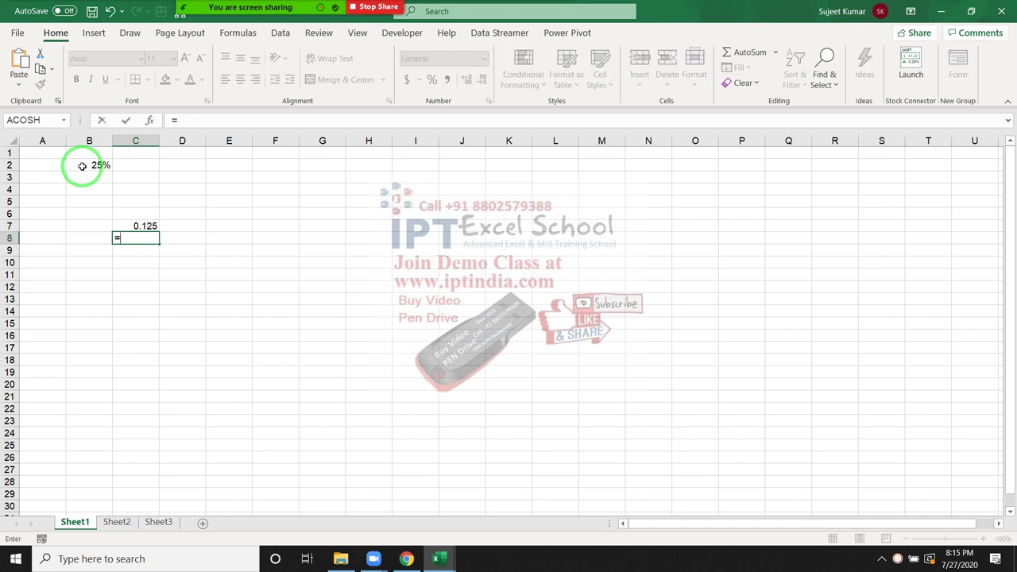
{"action": "type", "text": "c7"}
{"action": "key", "text": "Return"}
{"action": "type", "text": "50"}
{"action": "key", "text": "Return"}
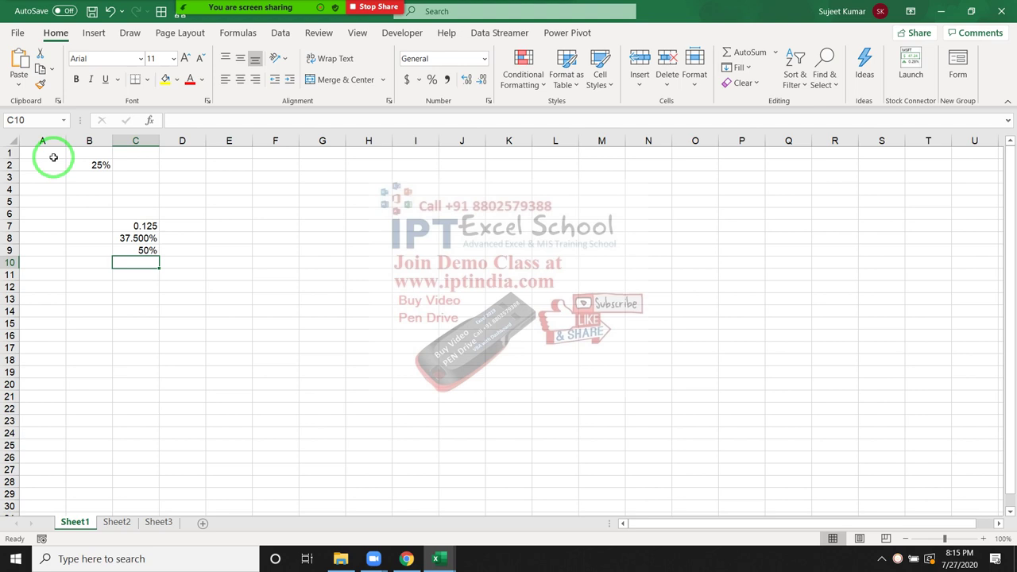
{"action": "key", "text": "Up"}
{"action": "key", "text": "shift+Up"}
{"action": "key", "text": "shift+Up"}
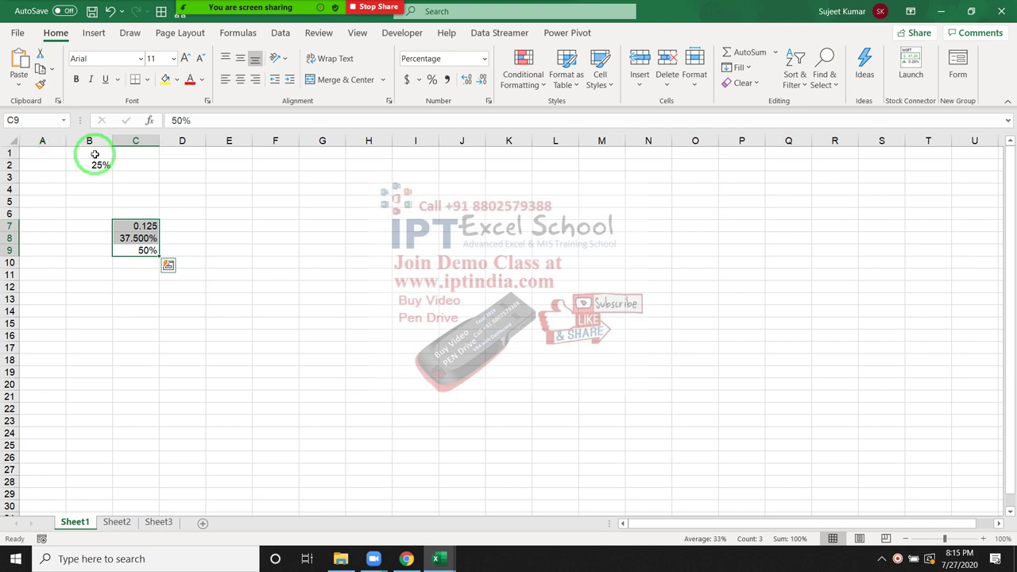
Insert a 2-D pie chart of C7:C9 and move it beside the data.
{"action": "left_click", "coordinate": [93, 33]}
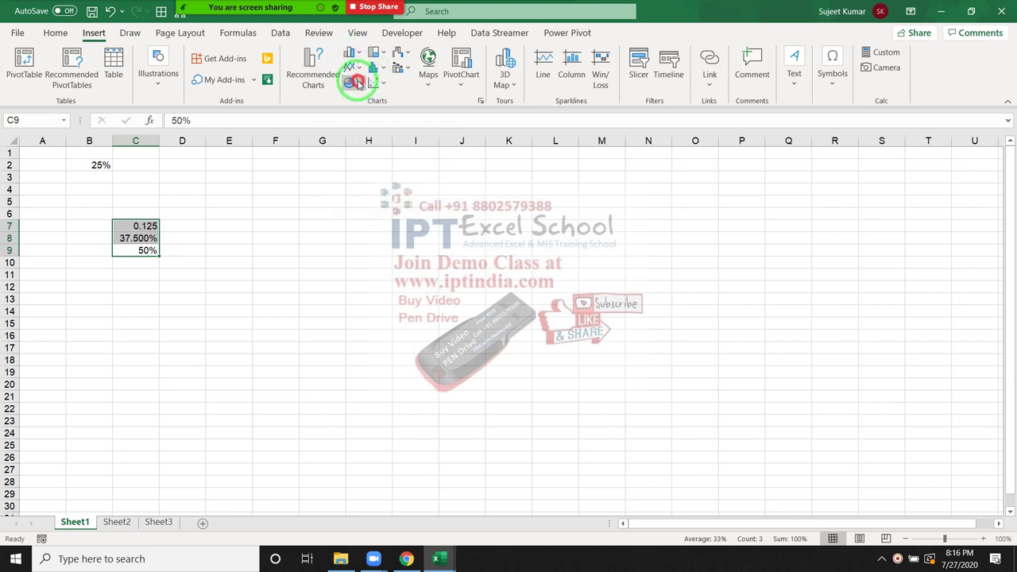
{"action": "left_click", "coordinate": [358, 84]}
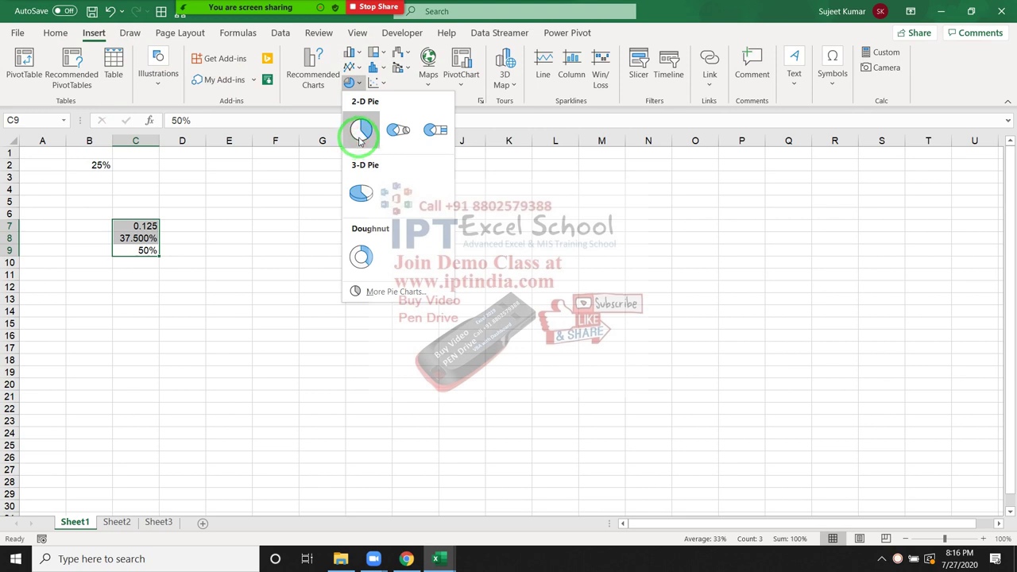
{"action": "left_click", "coordinate": [359, 132]}
{"action": "left_click_drag", "start_coordinate": [358, 147], "coordinate": [442, 227]}
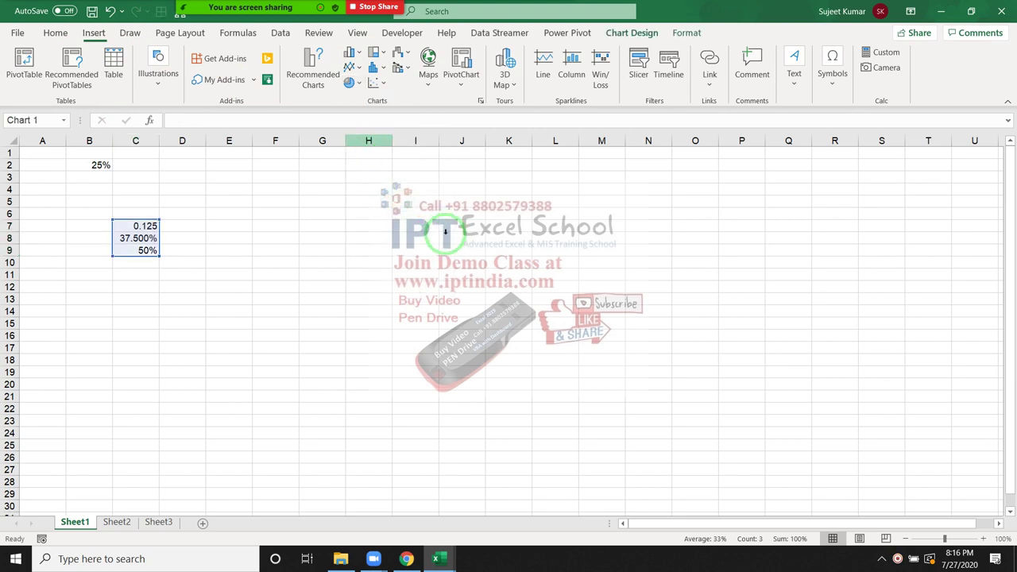
{"action": "left_click_drag", "start_coordinate": [371, 233], "coordinate": [324, 201]}
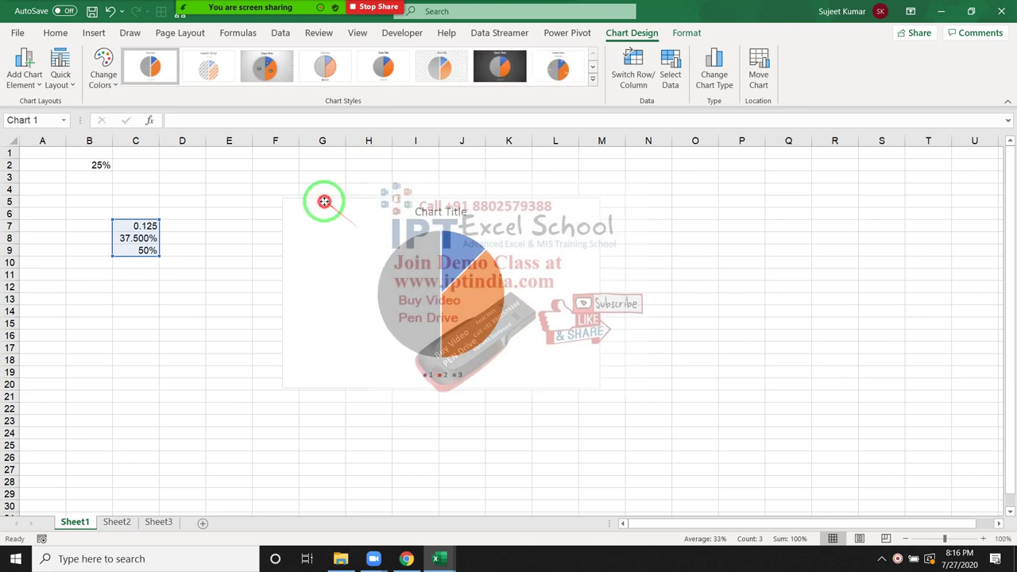
Reposition the chart and open Format Data Series for the pie series.
{"action": "left_click", "coordinate": [394, 269]}
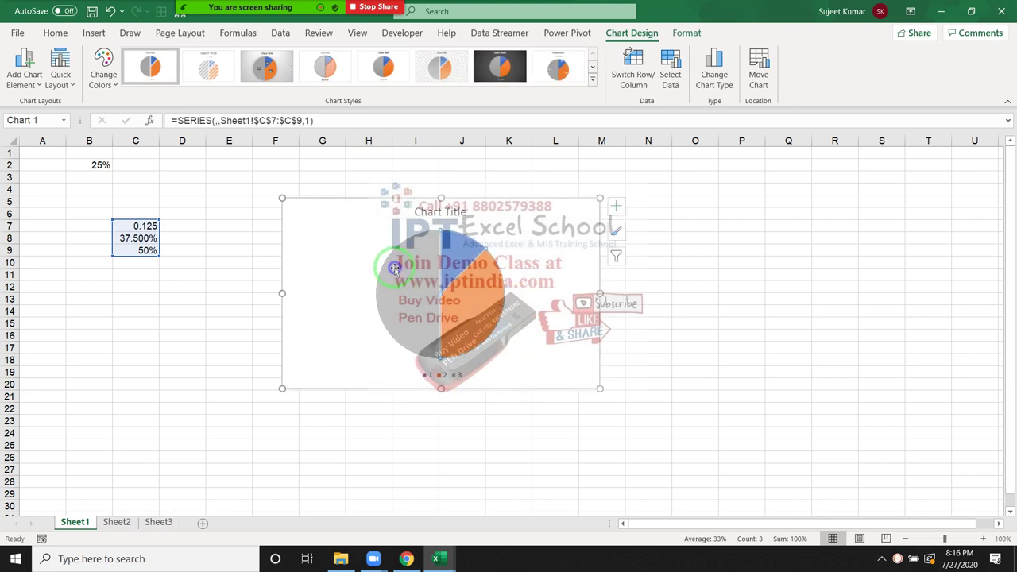
{"action": "right_click", "coordinate": [394, 268]}
{"action": "left_click", "coordinate": [318, 250]}
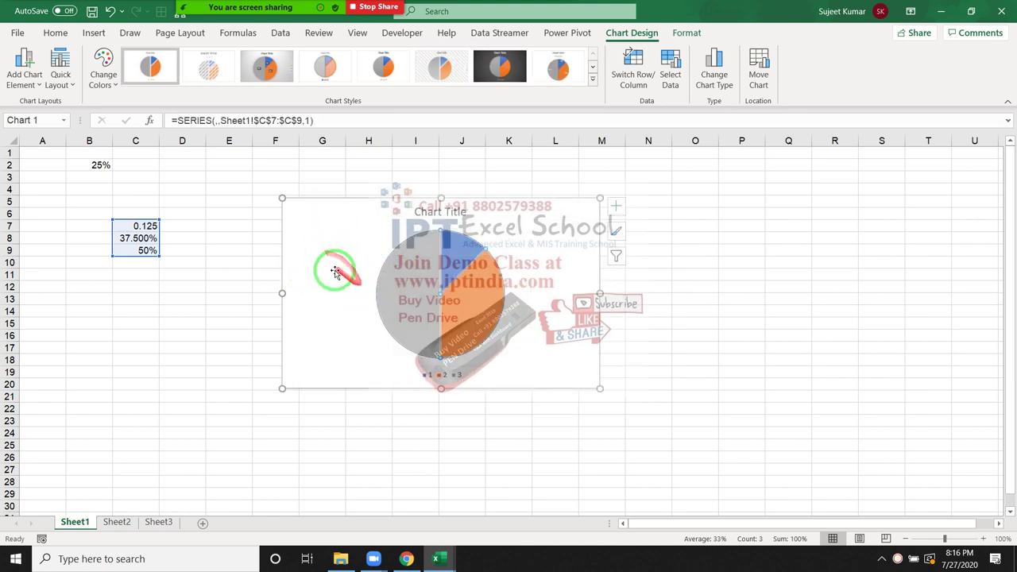
{"action": "left_click_drag", "start_coordinate": [336, 273], "coordinate": [103, 274]}
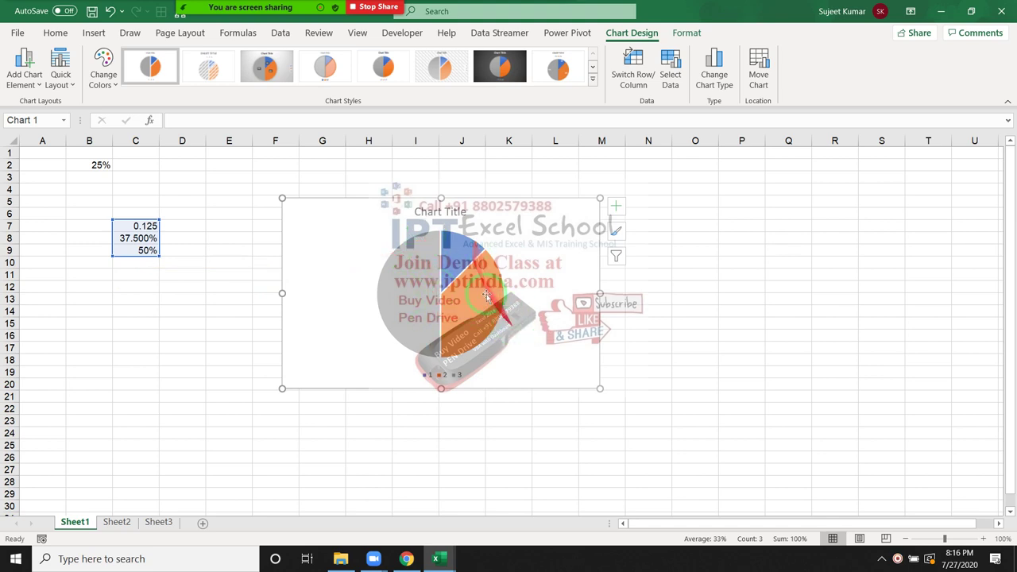
{"action": "left_click", "coordinate": [682, 250]}
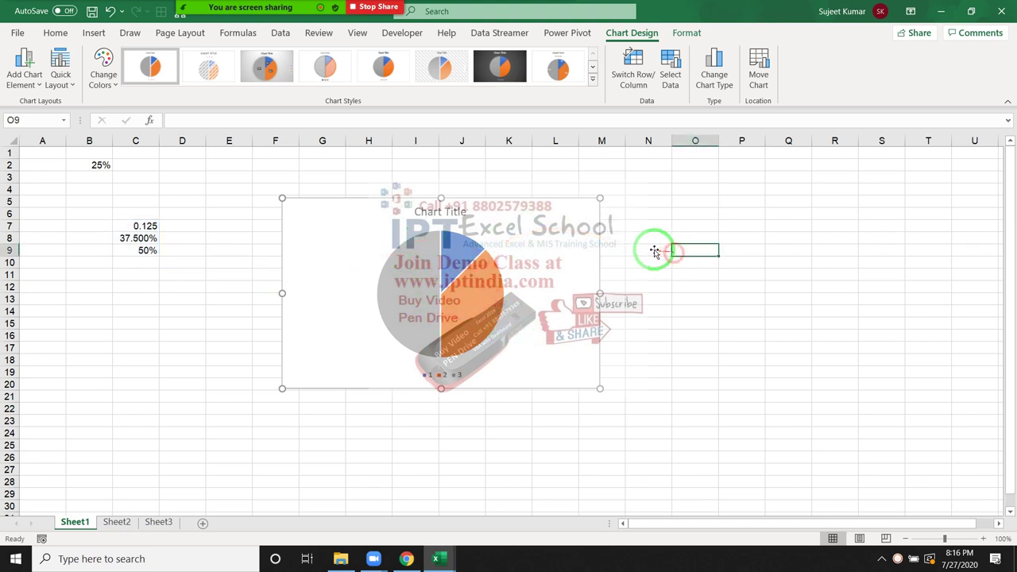
{"action": "left_click", "coordinate": [557, 235]}
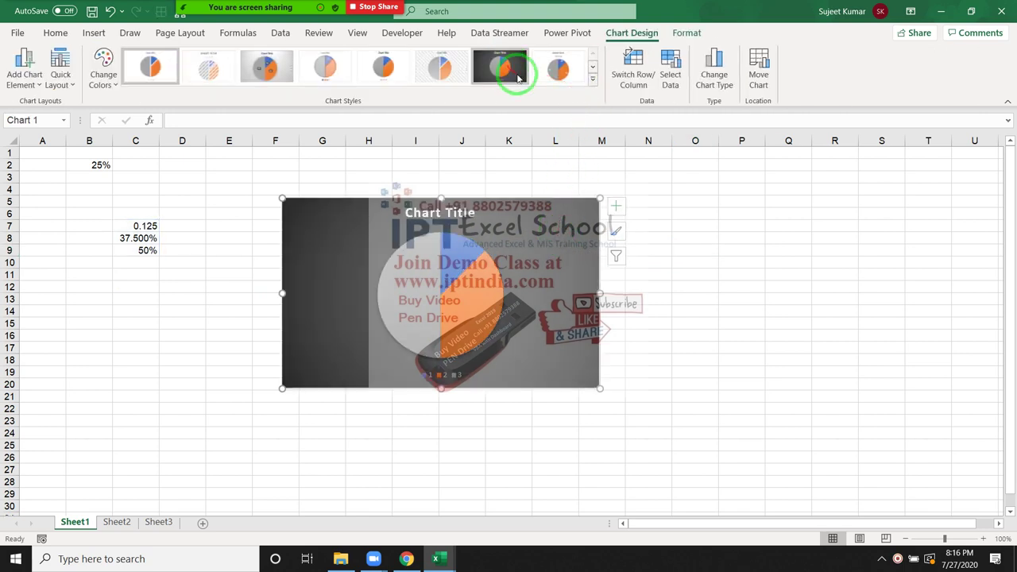
{"action": "right_click", "coordinate": [537, 251]}
{"action": "key", "text": "Escape"}
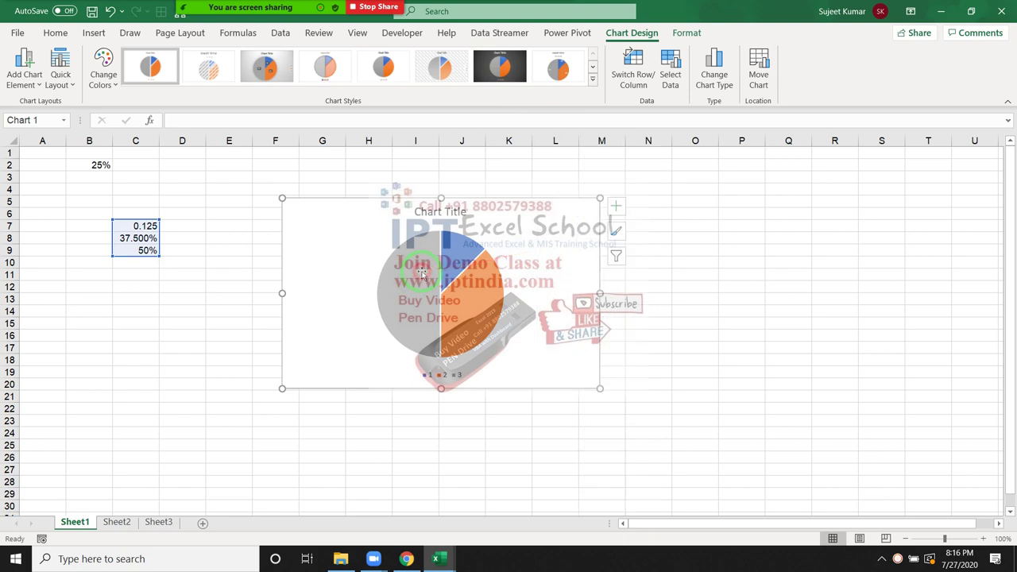
{"action": "left_click", "coordinate": [421, 273]}
{"action": "right_click", "coordinate": [422, 273]}
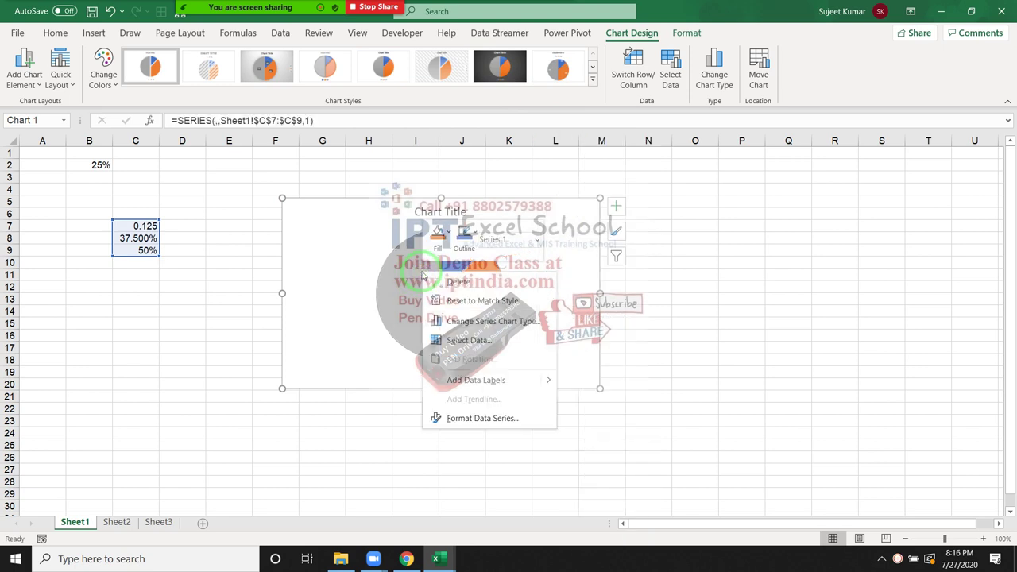
{"action": "left_click", "coordinate": [480, 418]}
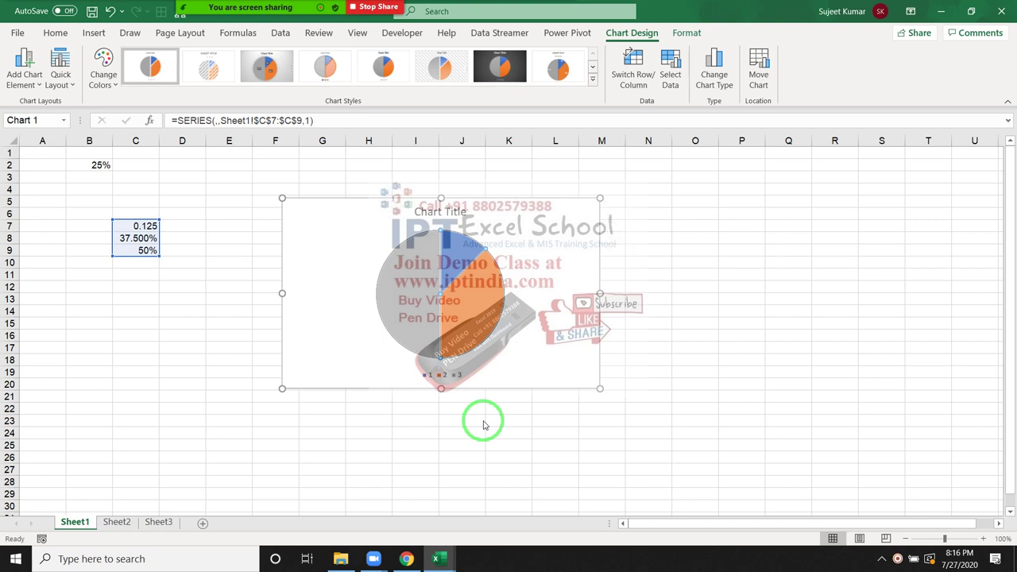
Move the chart below the data and set the first-slice angle to 270°.
{"action": "left_click_drag", "start_coordinate": [338, 201], "coordinate": [221, 257]}
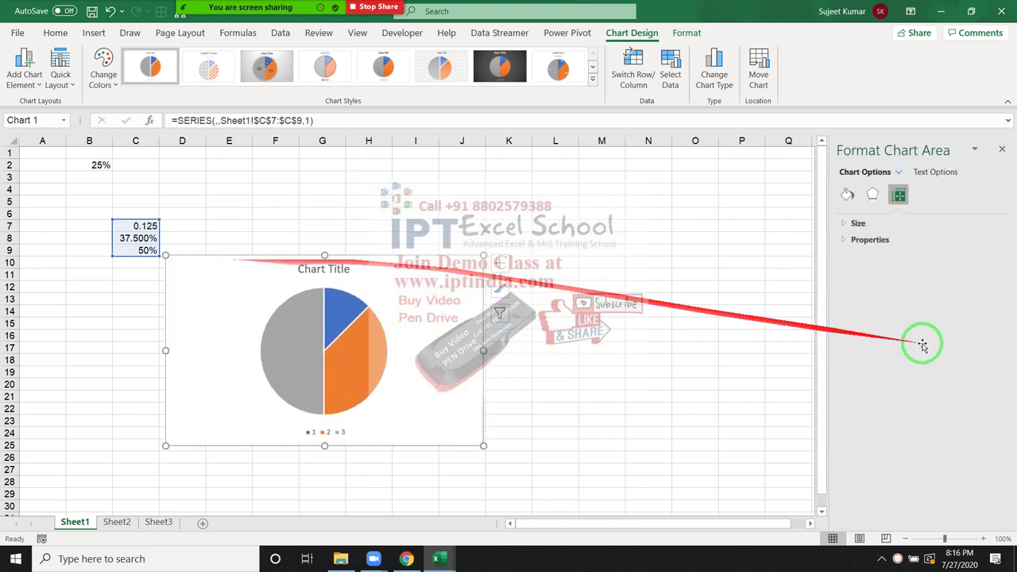
{"action": "left_click", "coordinate": [340, 316]}
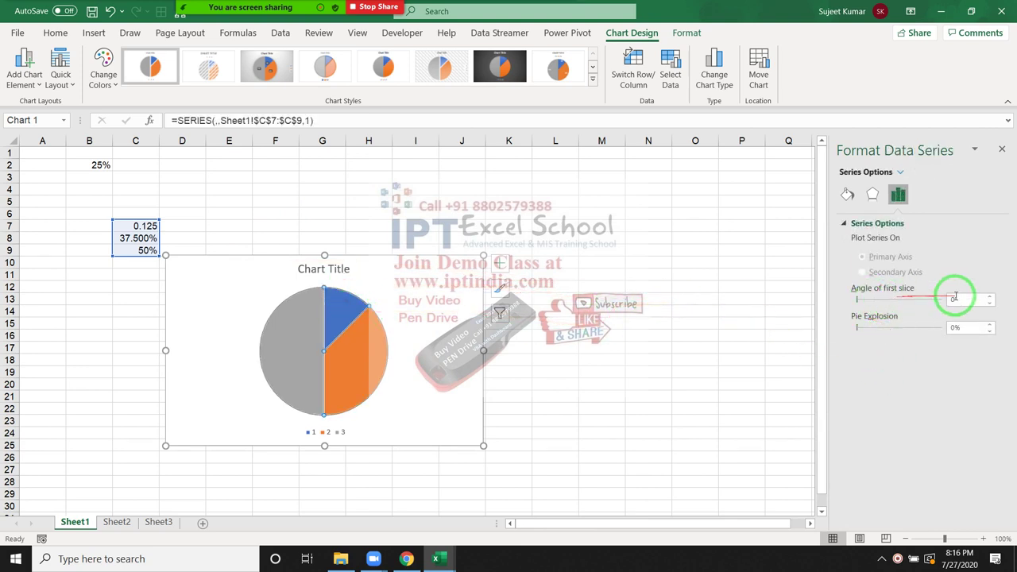
{"action": "left_click_drag", "start_coordinate": [955, 298], "coordinate": [921, 297]}
{"action": "type", "text": "270"}
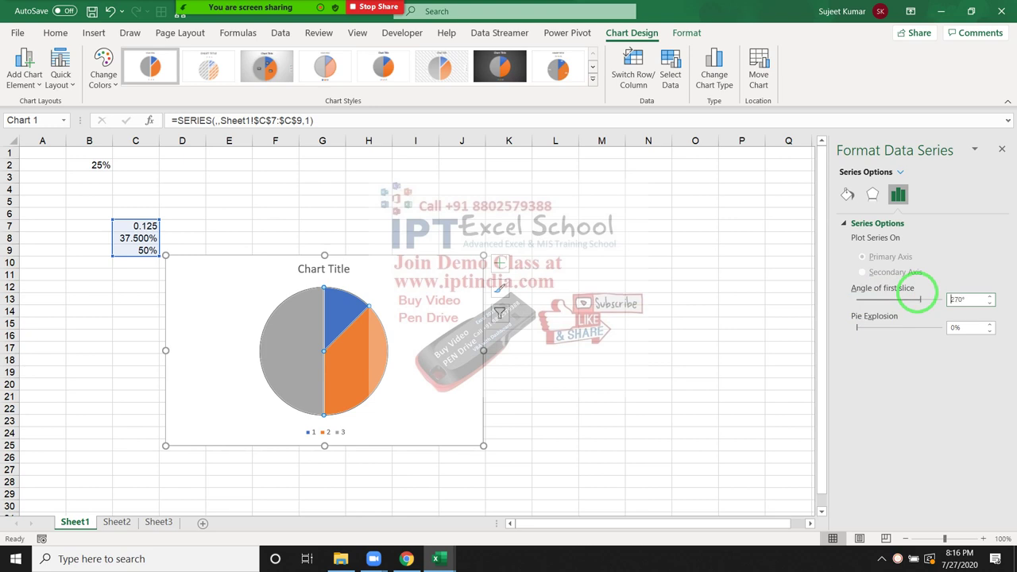
{"action": "key", "text": "Return"}
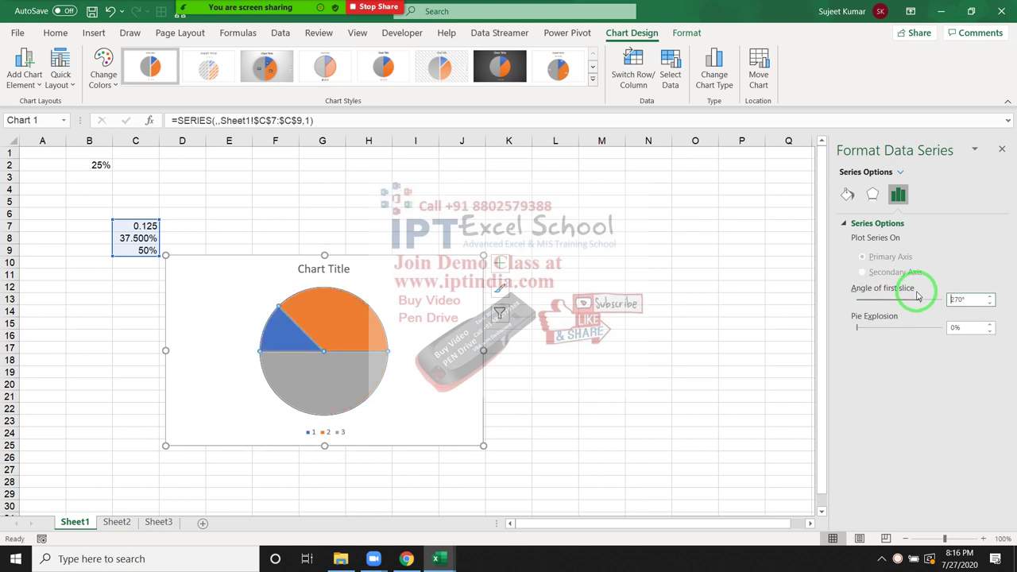
{"action": "left_click", "coordinate": [322, 363]}
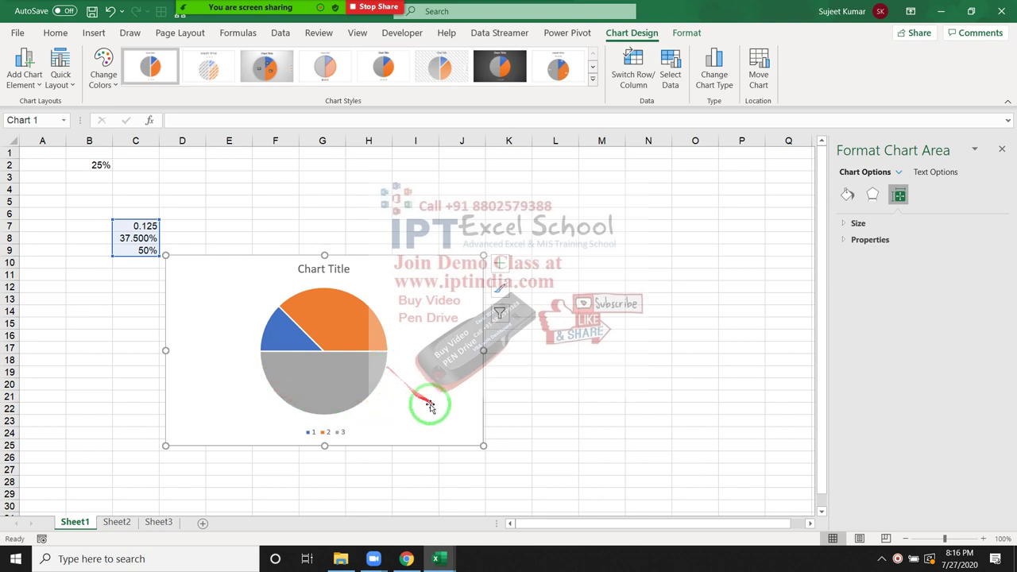
{"action": "left_click", "coordinate": [299, 379]}
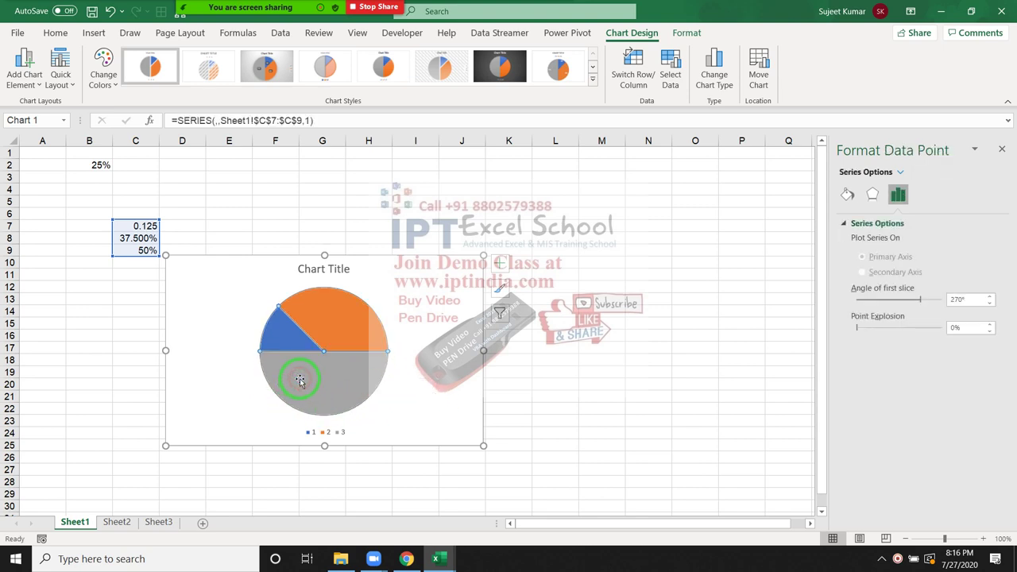
{"action": "mouse_move", "coordinate": [354, 397]}
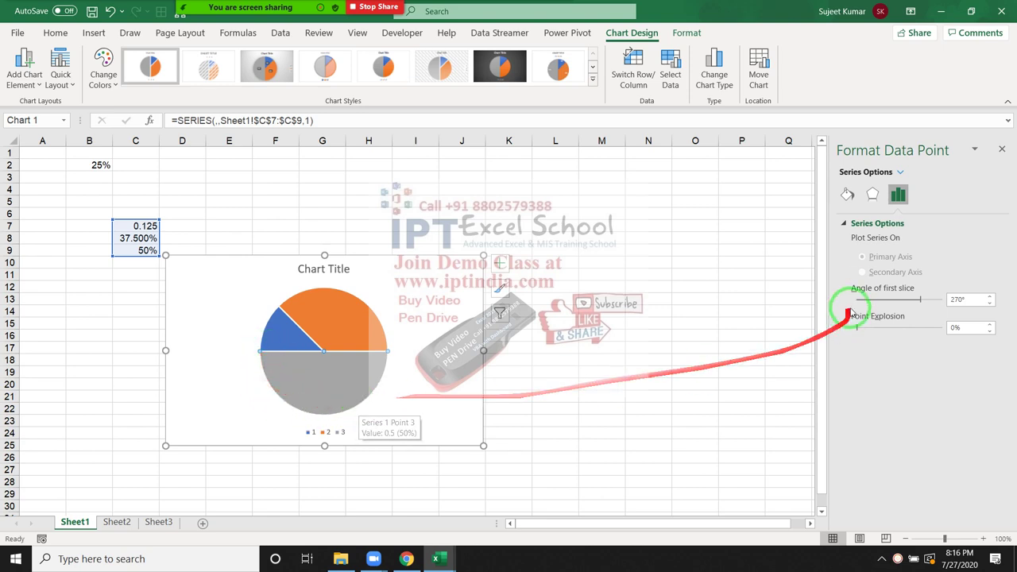
Set the bottom grey 50% slice to No fill to hide it.
{"action": "left_click", "coordinate": [847, 195]}
{"action": "left_click", "coordinate": [853, 223]}
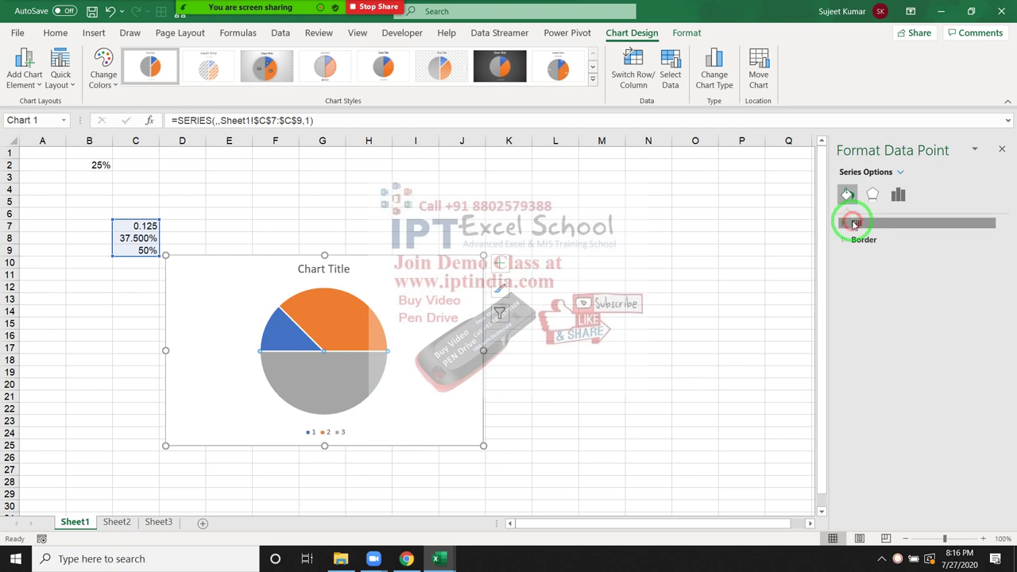
{"action": "left_click", "coordinate": [864, 242]}
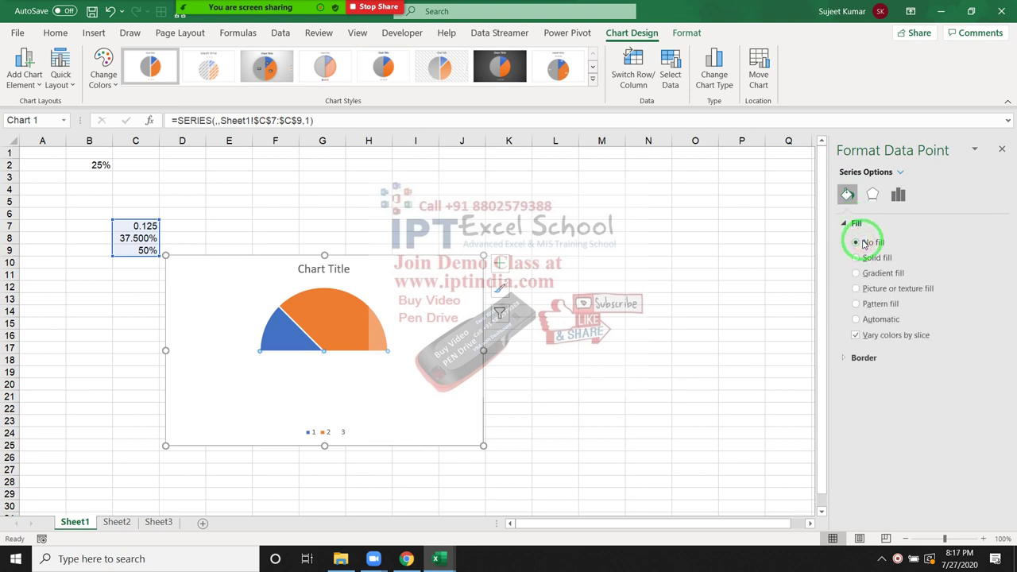
Delete the chart legend and reselect the pie series.
{"action": "left_click", "coordinate": [217, 393]}
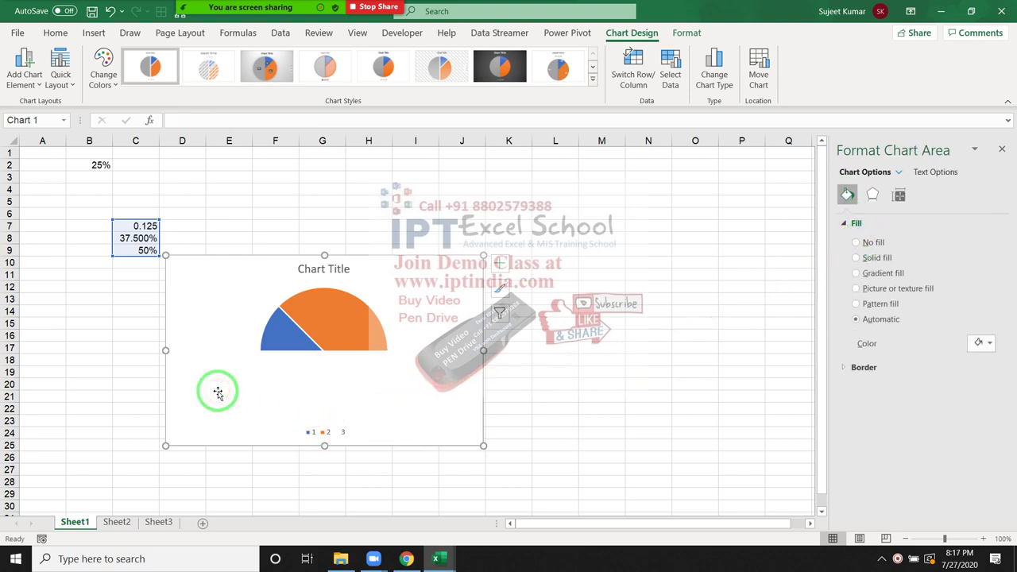
{"action": "left_click", "coordinate": [346, 433]}
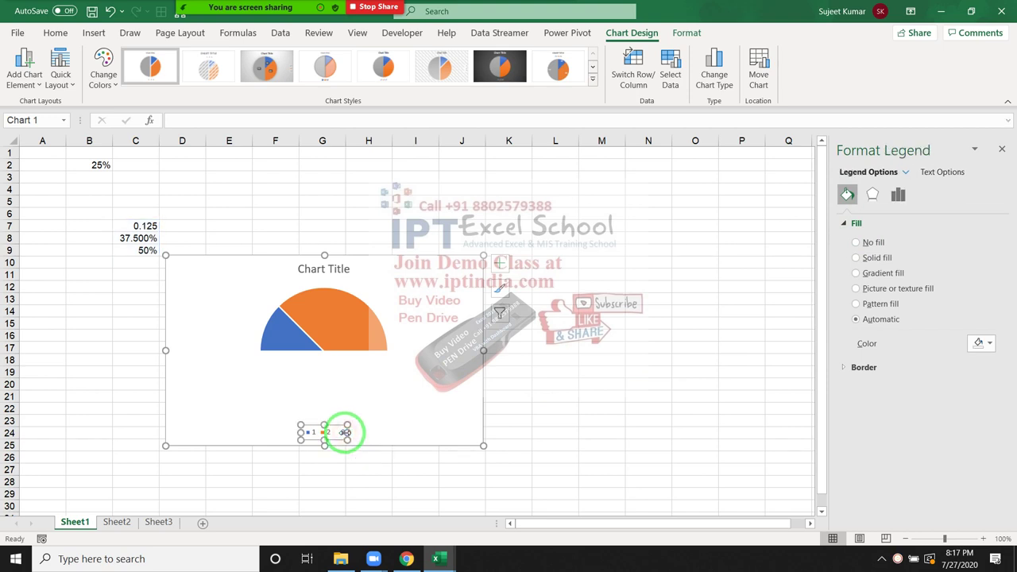
{"action": "key", "text": "Delete"}
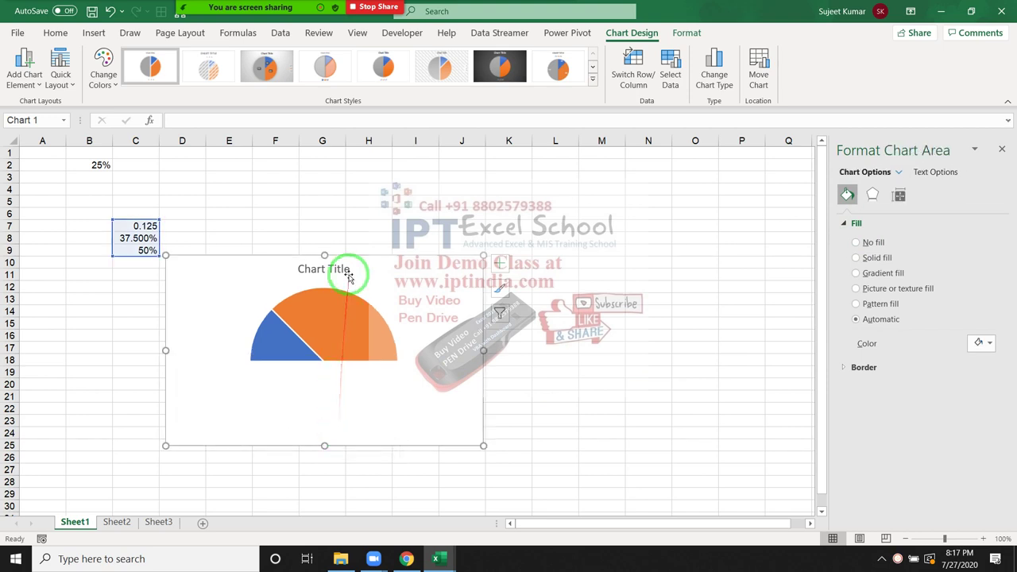
{"action": "left_click", "coordinate": [350, 273]}
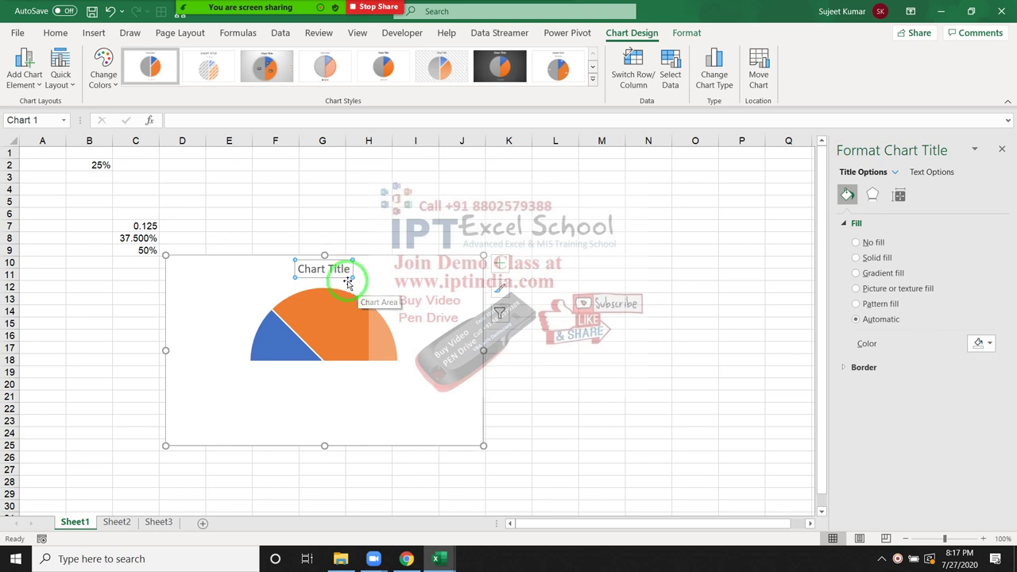
{"action": "left_click", "coordinate": [409, 294]}
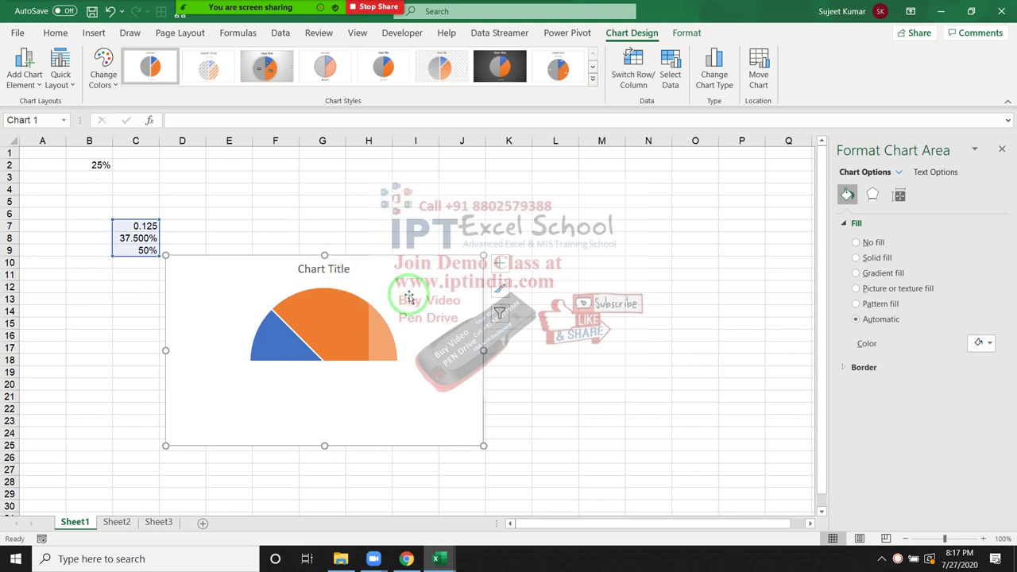
{"action": "left_click", "coordinate": [332, 331]}
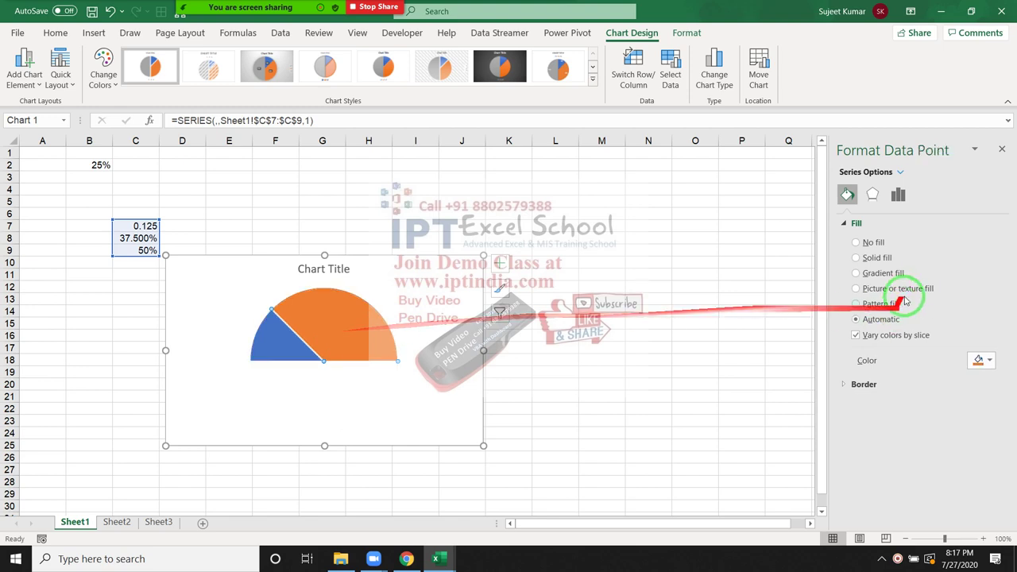
Give all pie slices a solid light grey fill.
{"action": "left_click", "coordinate": [856, 257]}
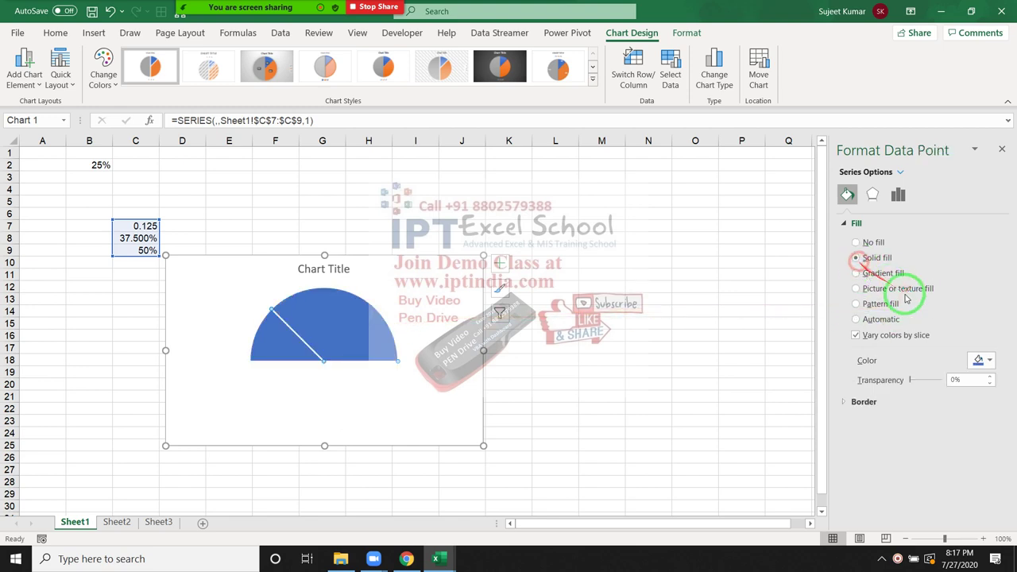
{"action": "left_click", "coordinate": [984, 360]}
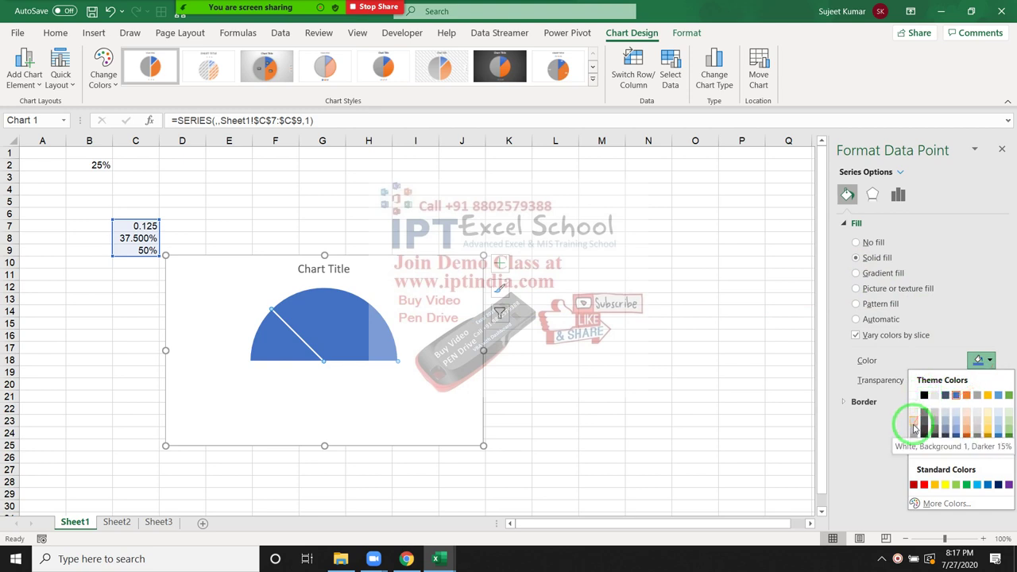
{"action": "left_click", "coordinate": [914, 425]}
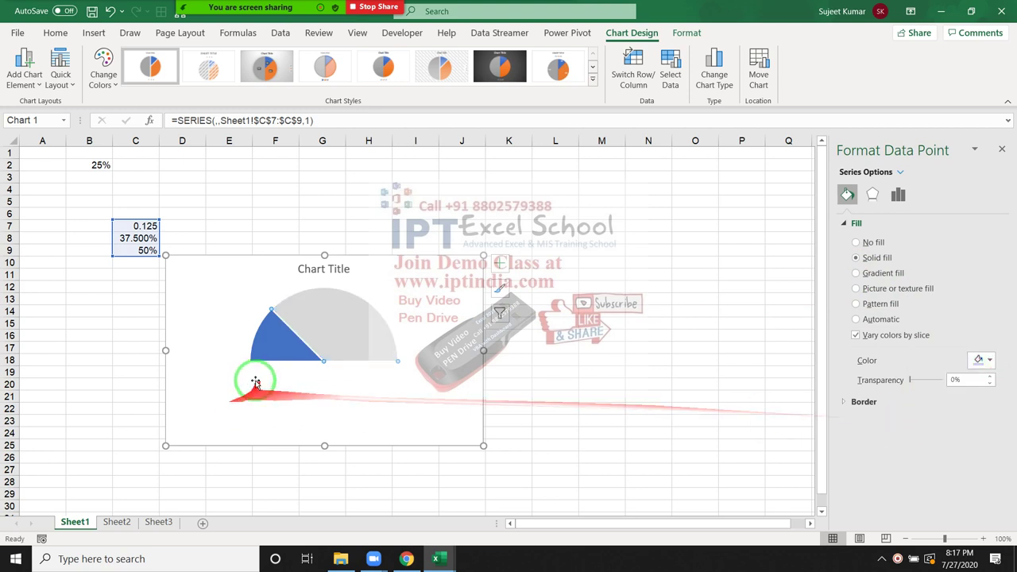
Give the first 0.125 slice a solid black fill and review the border settings.
{"action": "left_click", "coordinate": [269, 350]}
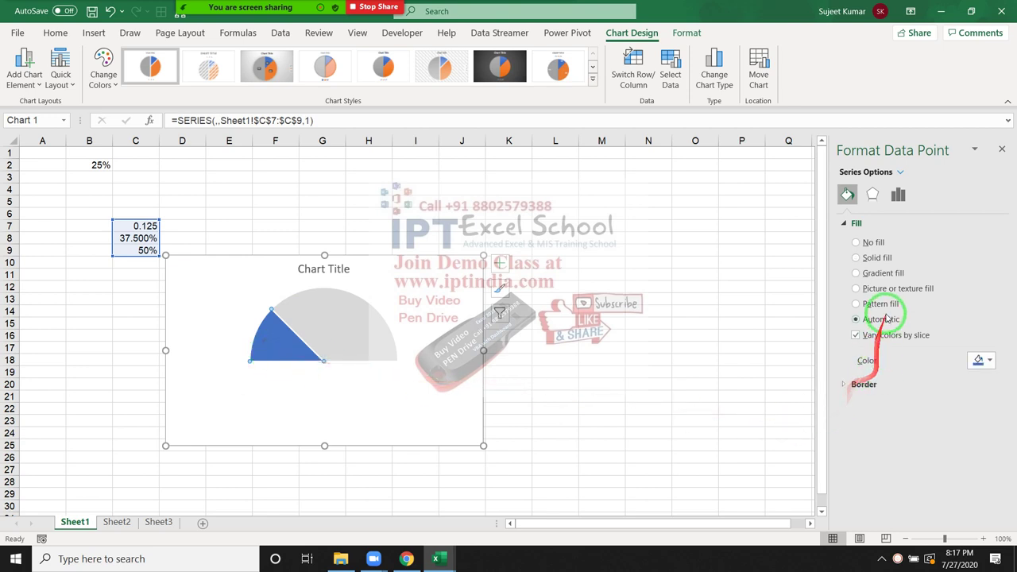
{"action": "left_click", "coordinate": [874, 258]}
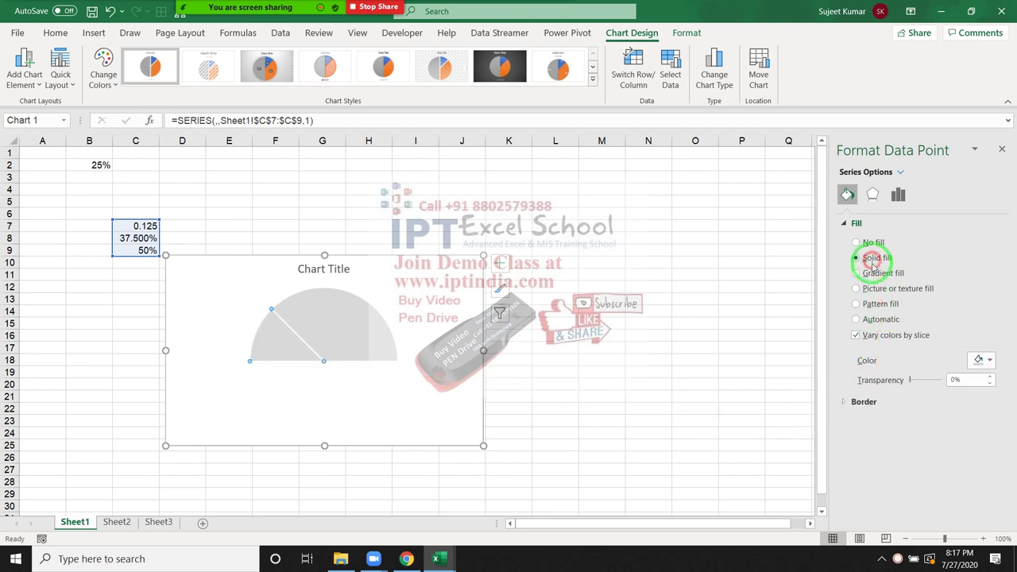
{"action": "left_click", "coordinate": [988, 372]}
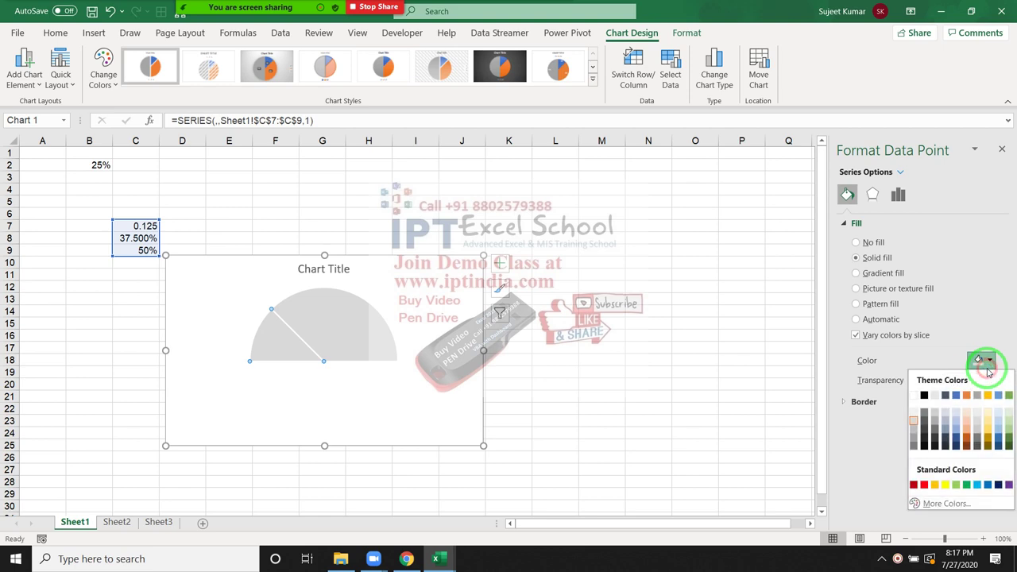
{"action": "left_click", "coordinate": [924, 397]}
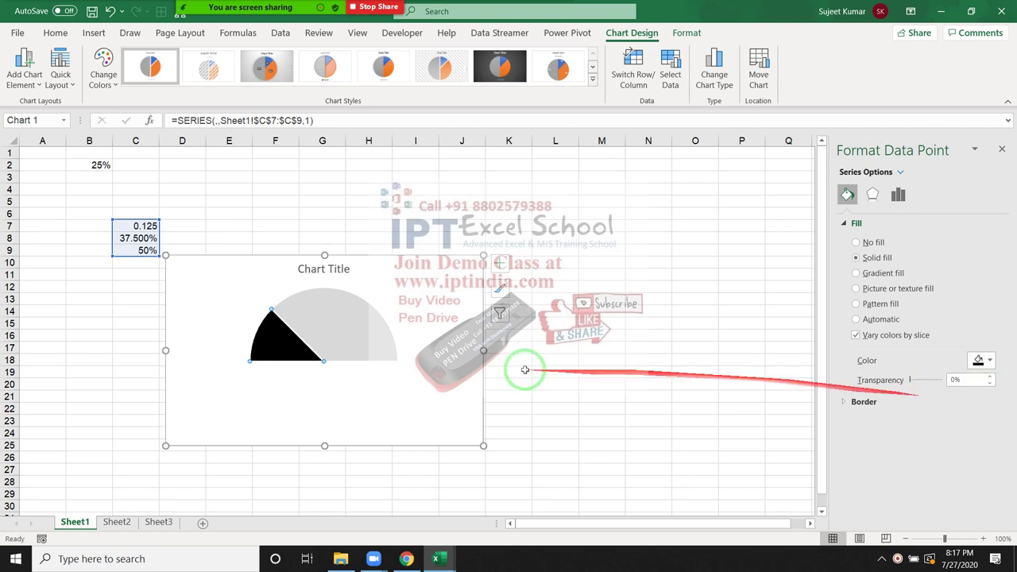
{"action": "left_click", "coordinate": [283, 346]}
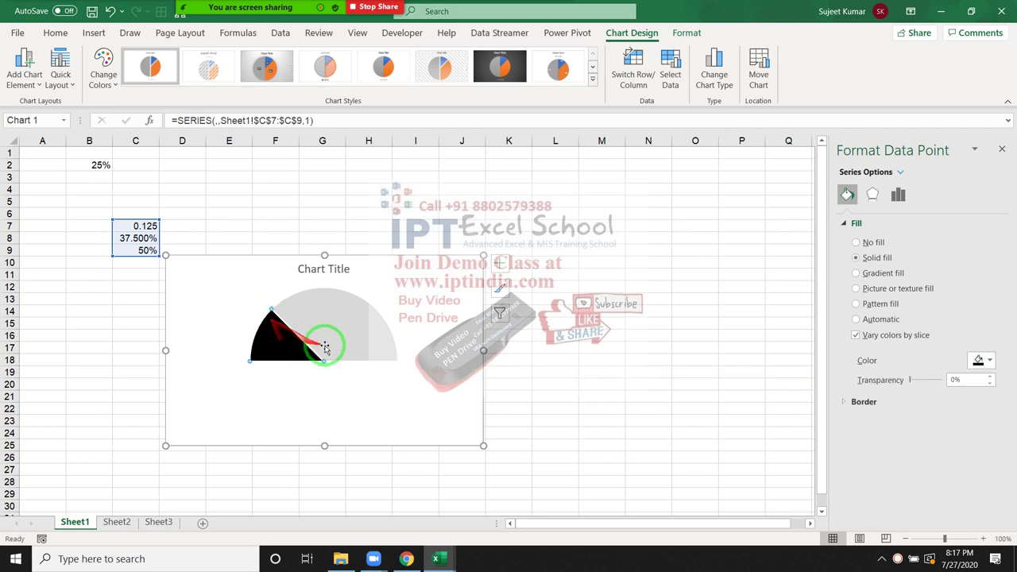
{"action": "left_click", "coordinate": [861, 402]}
{"action": "left_click", "coordinate": [370, 336]}
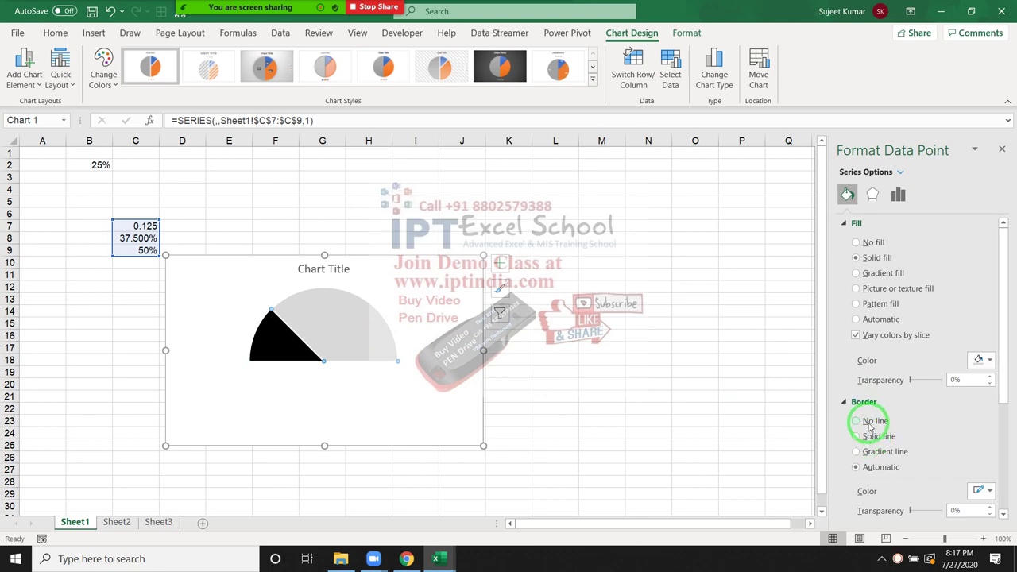
{"action": "left_click", "coordinate": [869, 421]}
{"action": "left_click", "coordinate": [639, 384]}
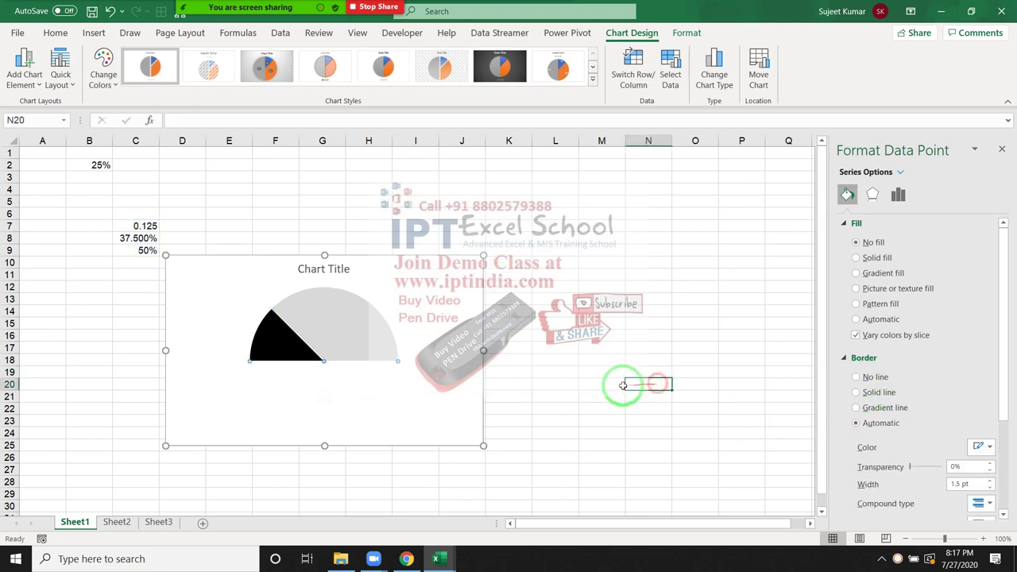
{"action": "left_click", "coordinate": [466, 352]}
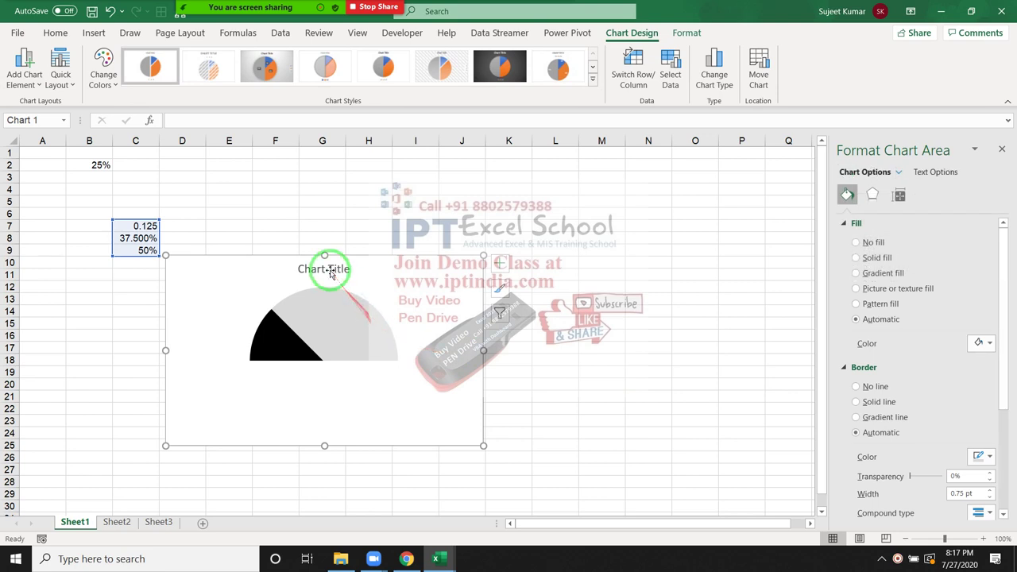
Link the series name to =Sheet1!$B$2 so the chart title reads 25%.
{"action": "right_click", "coordinate": [462, 365]}
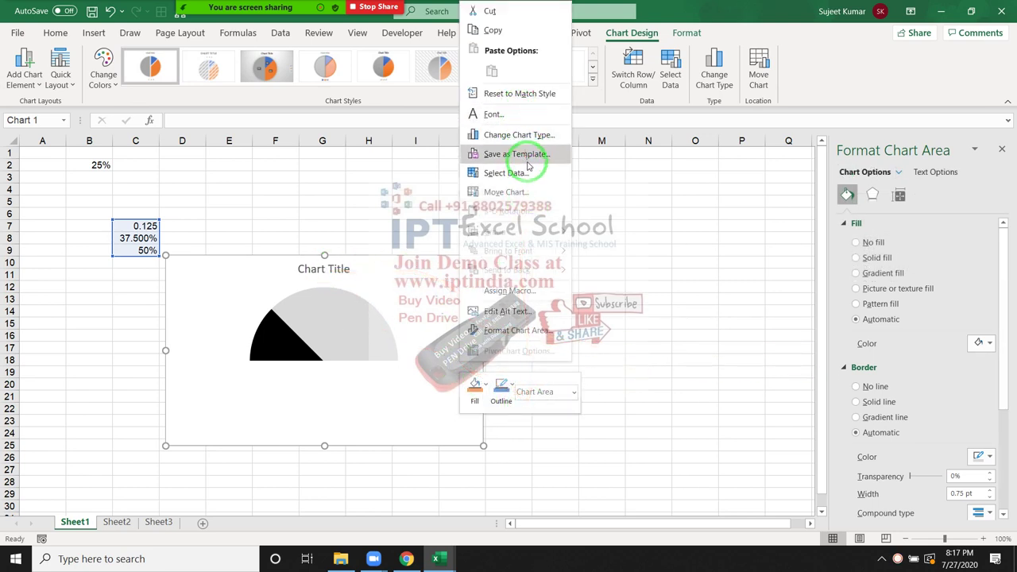
{"action": "left_click", "coordinate": [522, 173]}
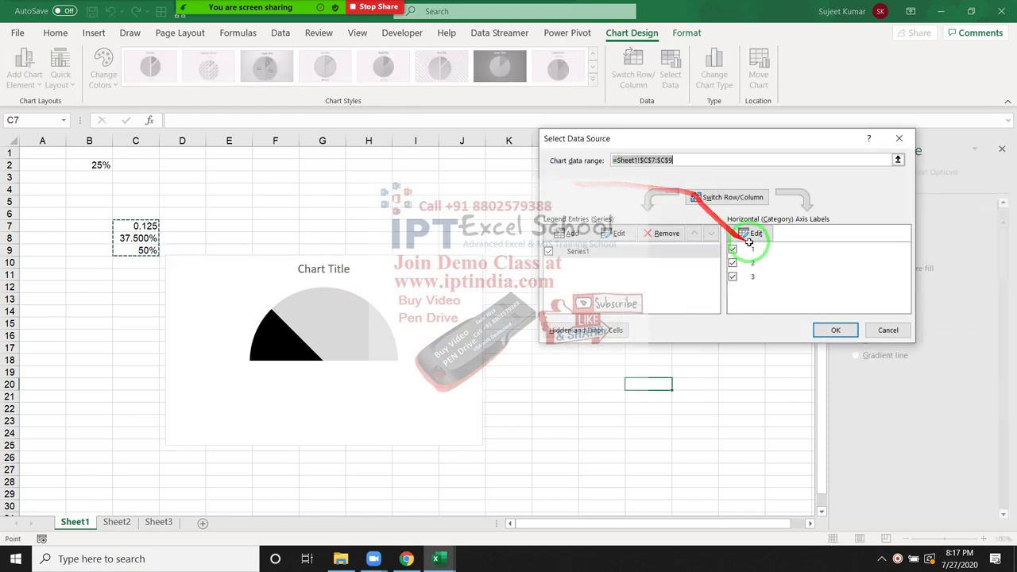
{"action": "left_click", "coordinate": [611, 239]}
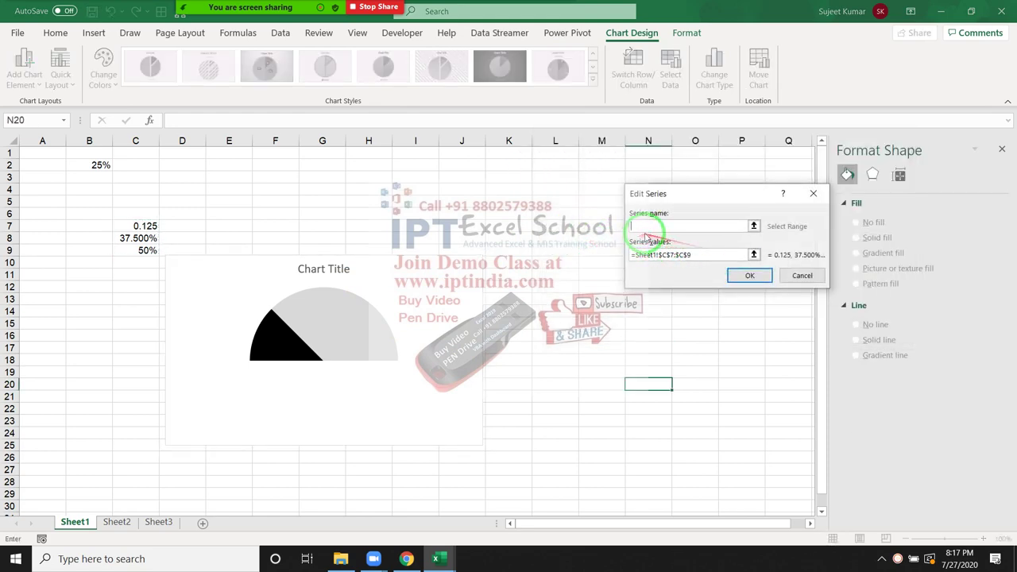
{"action": "left_click", "coordinate": [89, 164]}
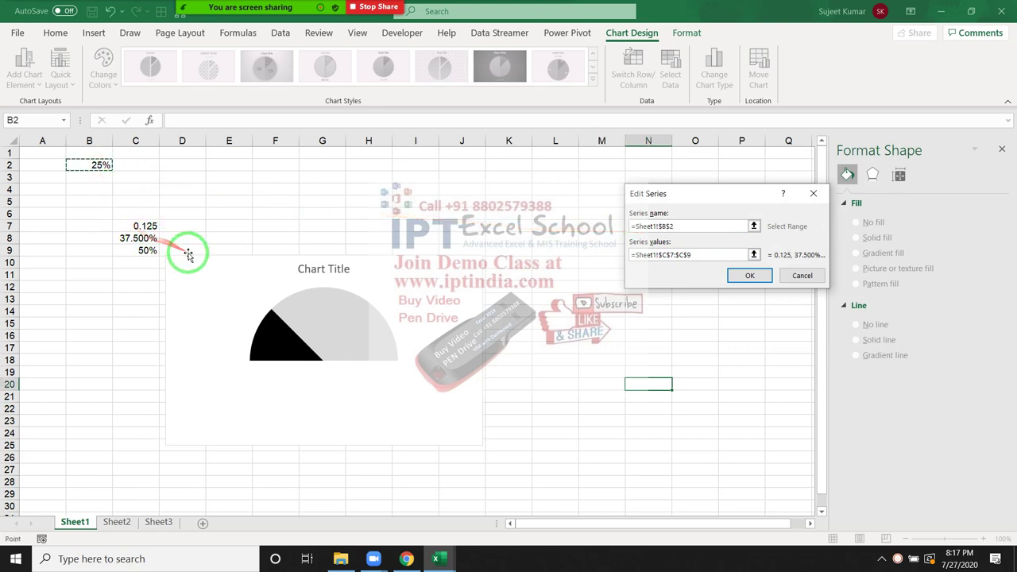
{"action": "left_click", "coordinate": [749, 275]}
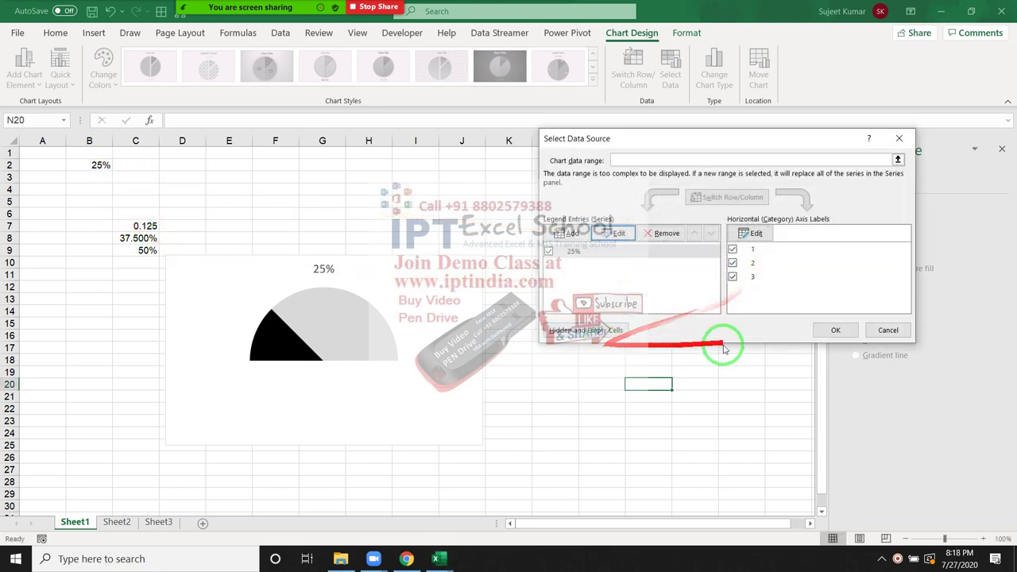
{"action": "left_click", "coordinate": [835, 330]}
Drag the 25% title below the half-pie.
{"action": "left_click", "coordinate": [322, 269]}
{"action": "left_click", "coordinate": [324, 274]}
{"action": "left_click_drag", "start_coordinate": [323, 274], "coordinate": [317, 405]}
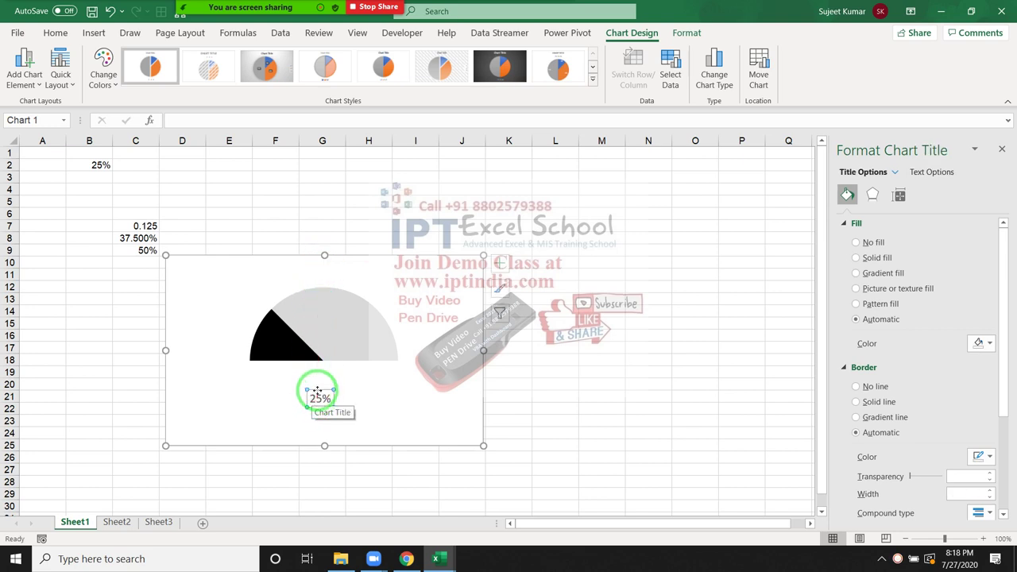
Drag the plot area's top-left corner inward so the half-pie sits smaller above the title.
{"action": "left_click", "coordinate": [429, 372]}
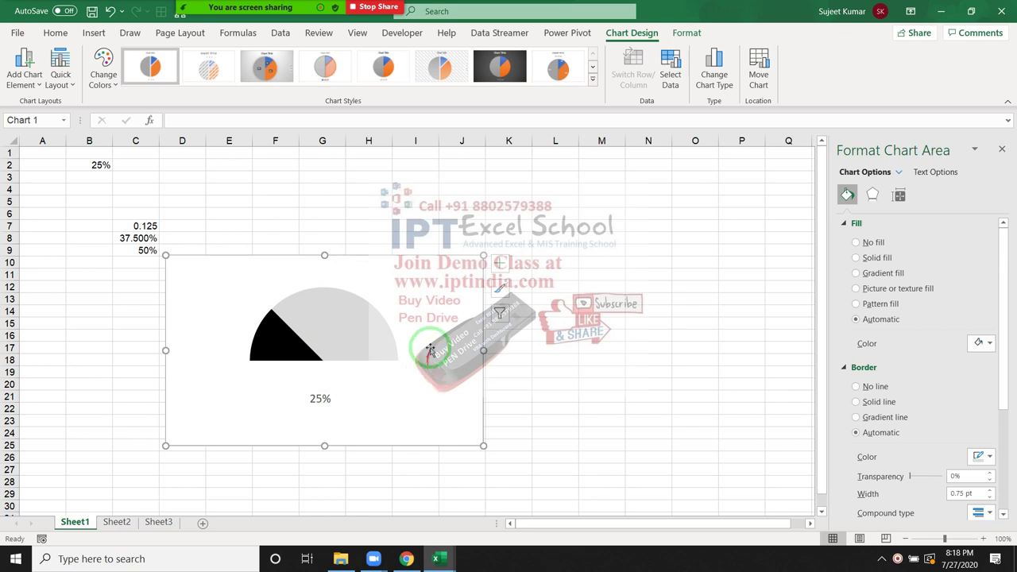
{"action": "left_click", "coordinate": [354, 332]}
{"action": "left_click_drag", "start_coordinate": [256, 287], "coordinate": [216, 275]}
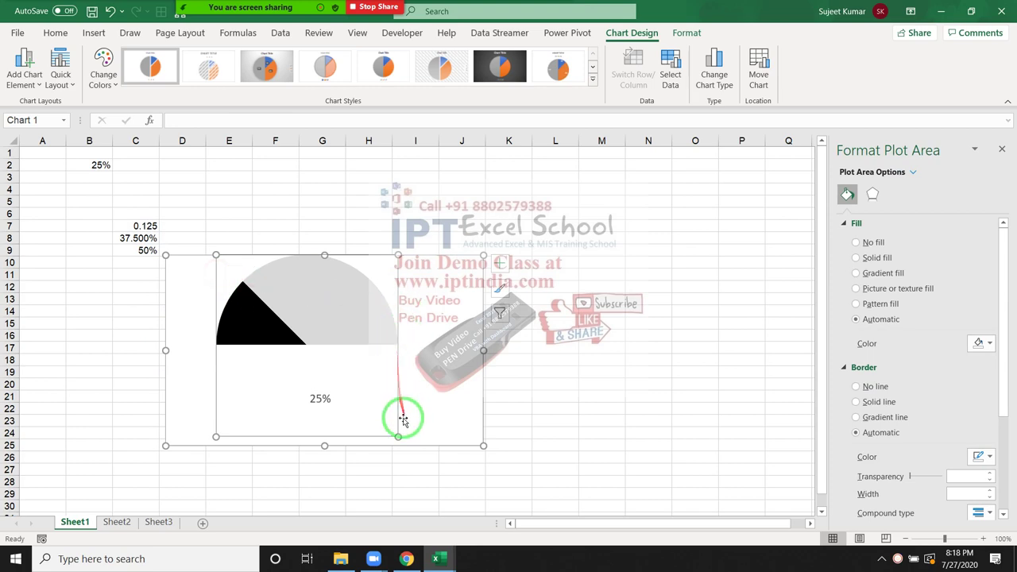
{"action": "left_click", "coordinate": [652, 337]}
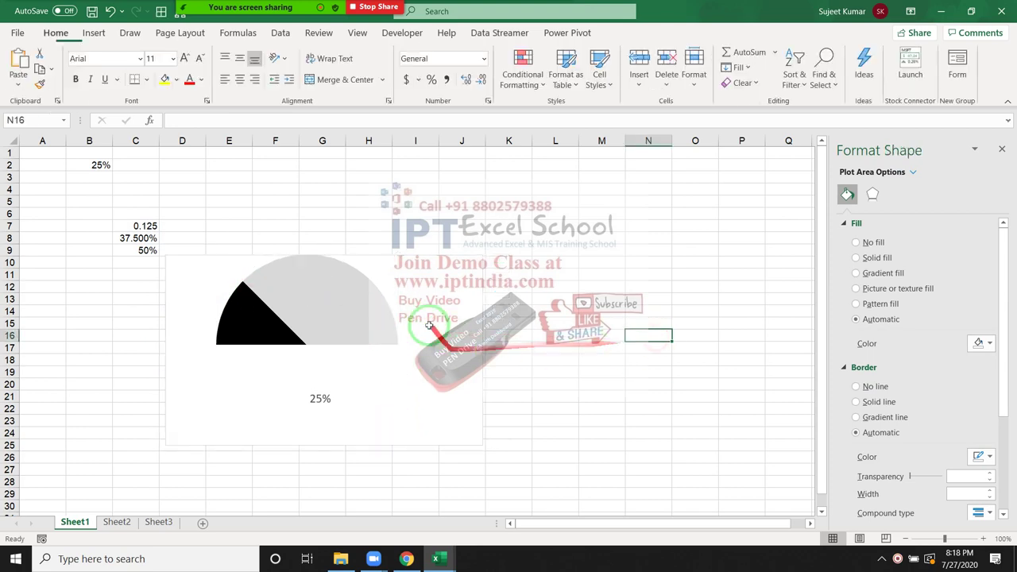
{"action": "left_click", "coordinate": [386, 312]}
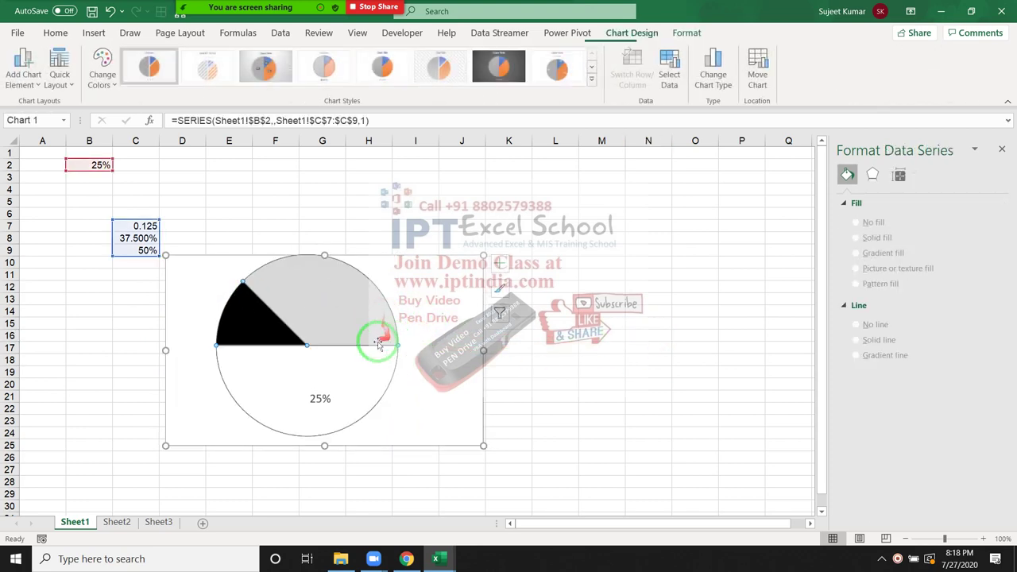
{"action": "left_click", "coordinate": [215, 273]}
{"action": "left_click_drag", "start_coordinate": [218, 268], "coordinate": [216, 255]}
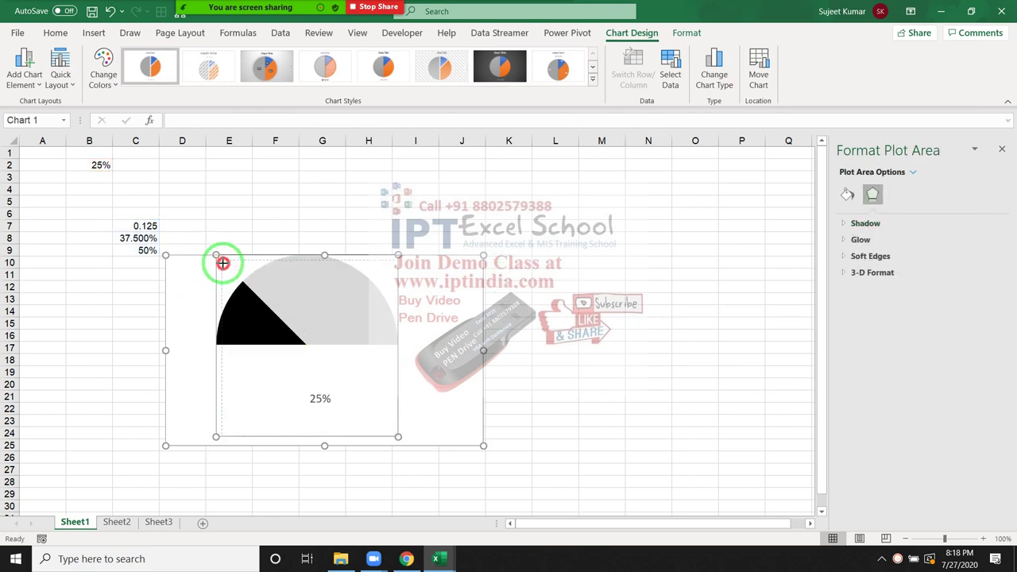
{"action": "left_click_drag", "start_coordinate": [216, 255], "coordinate": [233, 273]}
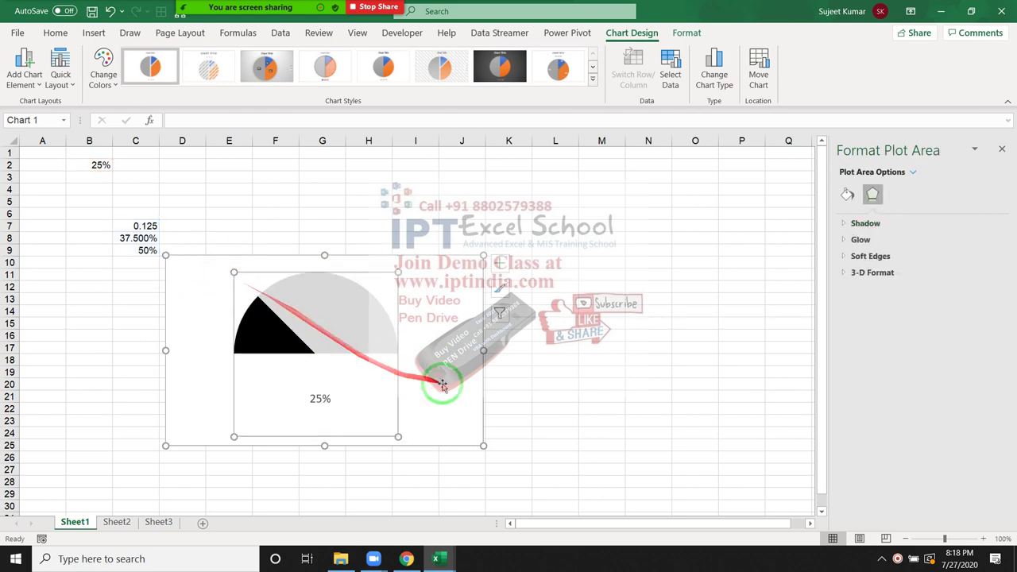
{"action": "left_click", "coordinate": [506, 398]}
{"action": "left_click", "coordinate": [222, 378]}
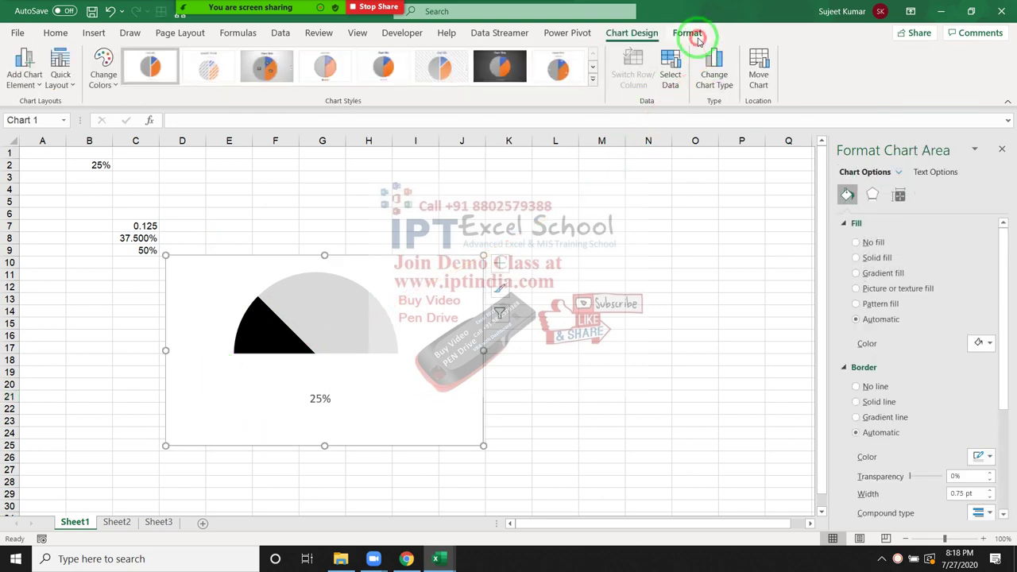
{"action": "left_click", "coordinate": [698, 42]}
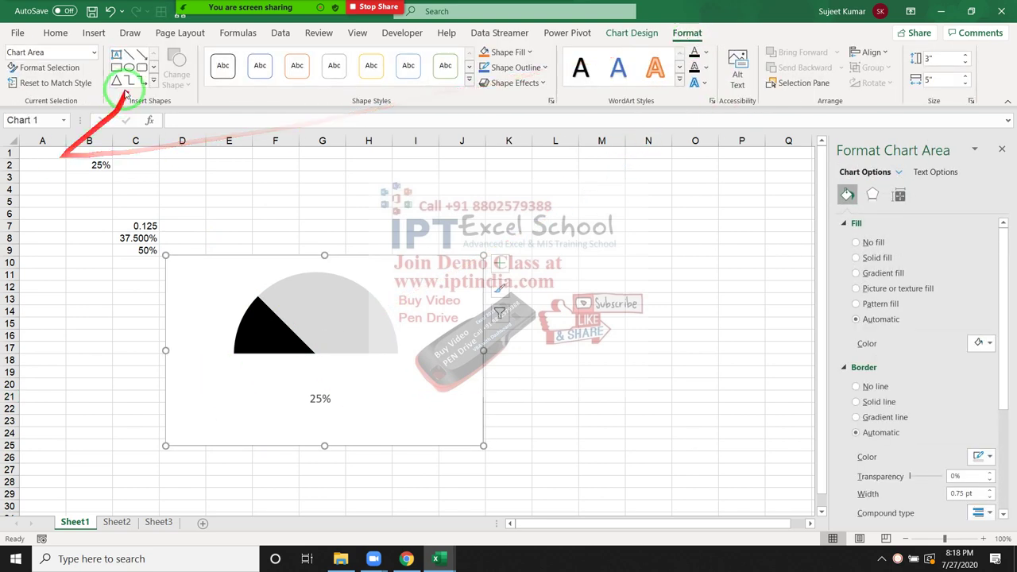
Add a 0% text box at the left end of the gauge arc.
{"action": "left_click", "coordinate": [116, 56]}
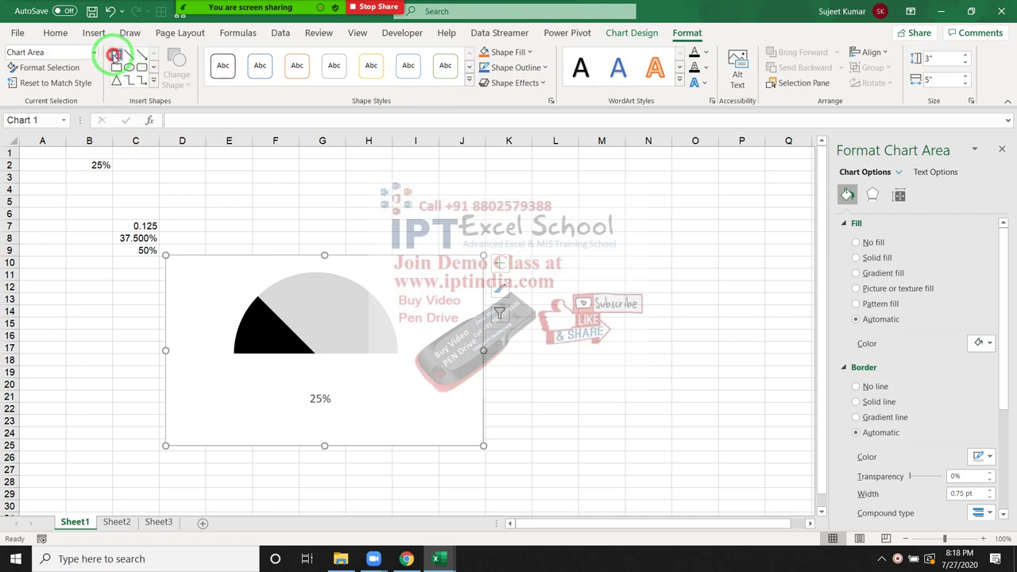
{"action": "left_click_drag", "start_coordinate": [191, 347], "coordinate": [225, 364]}
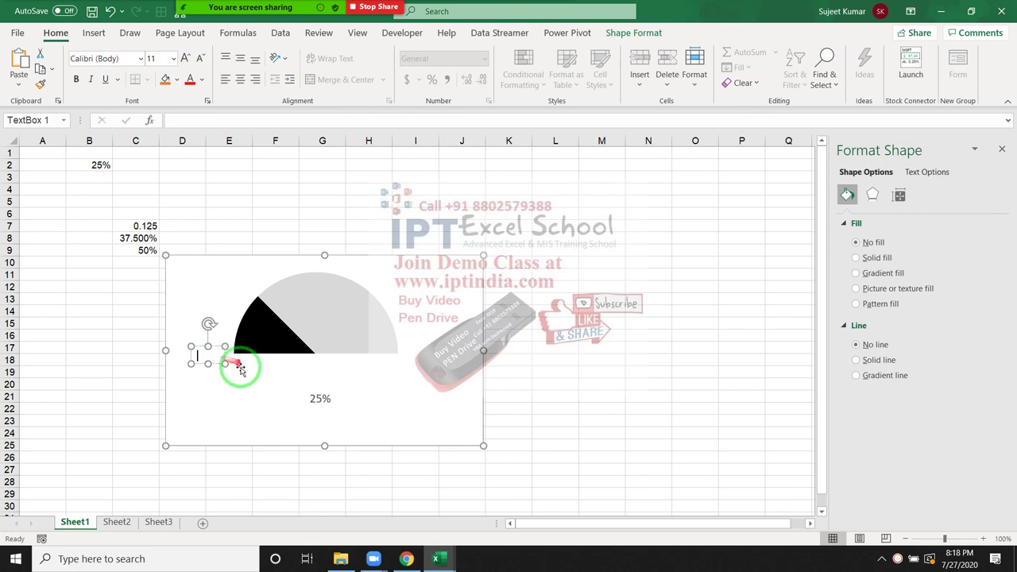
{"action": "type", "text": "0"}
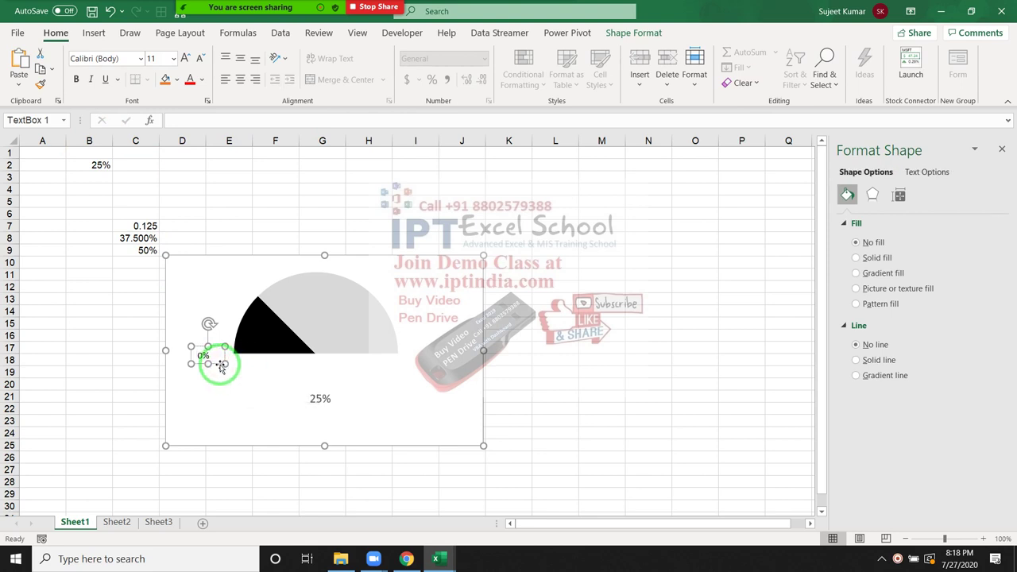
{"action": "left_click_drag", "start_coordinate": [226, 365], "coordinate": [236, 361]}
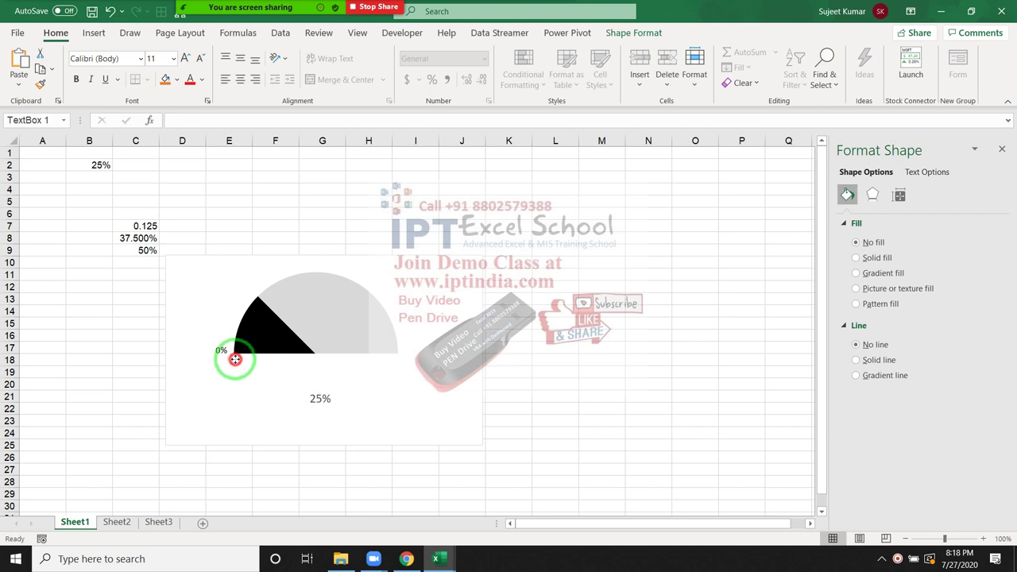
{"action": "left_click", "coordinate": [410, 369]}
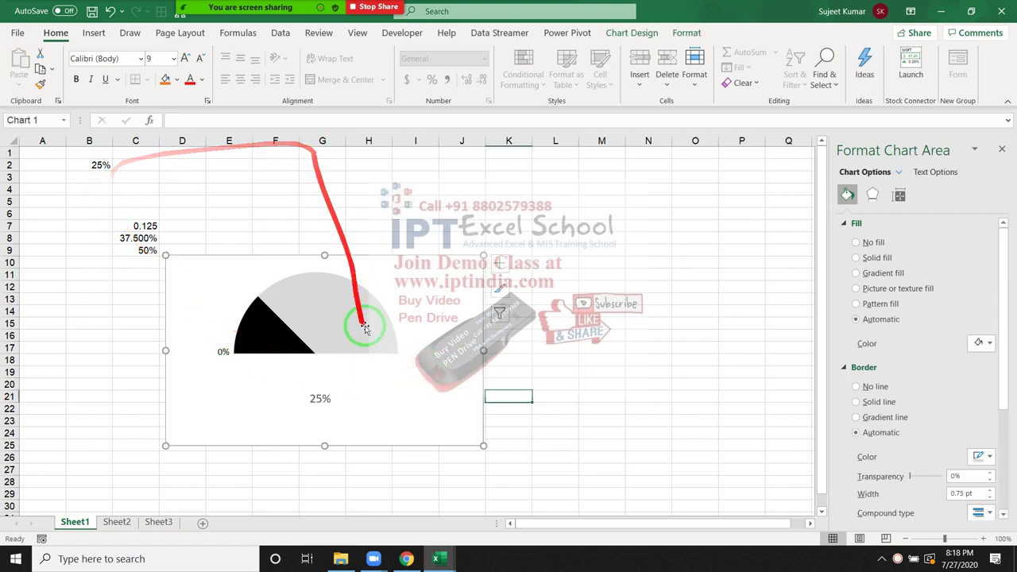
Add a 100% text box at the right end of the gauge arc.
{"action": "left_click", "coordinate": [687, 33]}
{"action": "left_click", "coordinate": [116, 54]}
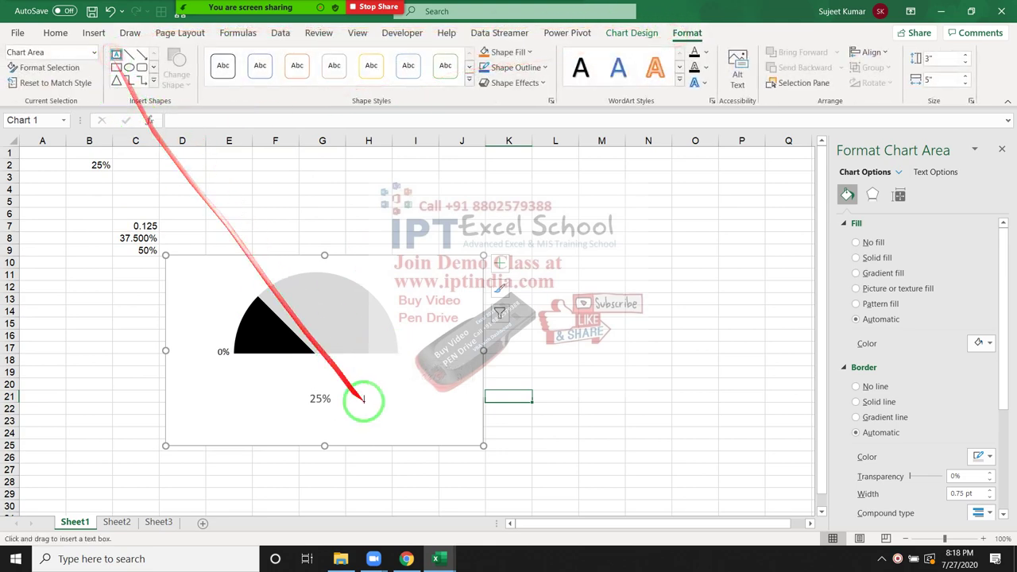
{"action": "left_click_drag", "start_coordinate": [399, 340], "coordinate": [426, 359]}
{"action": "type", "text": "100"}
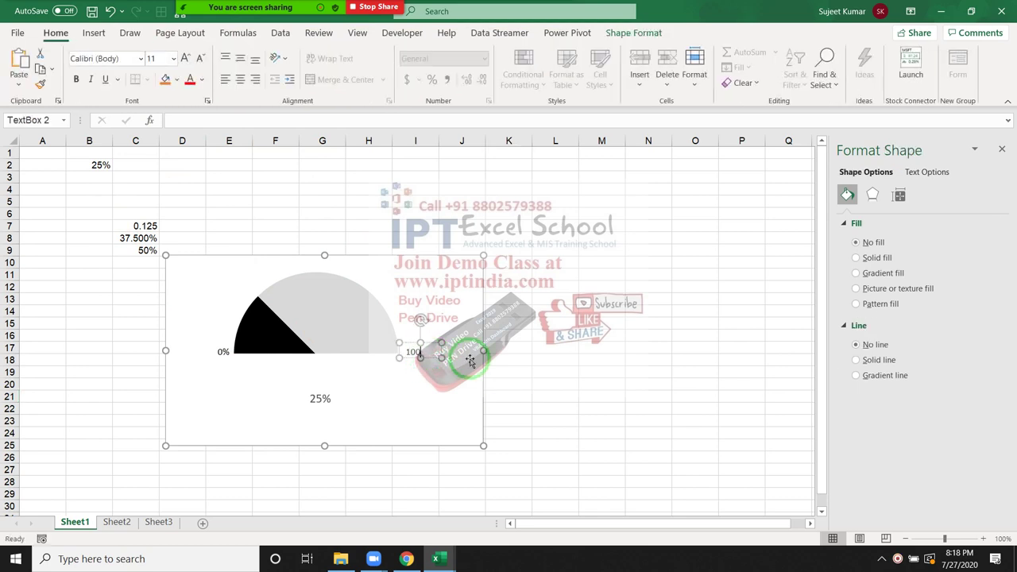
{"action": "left_click", "coordinate": [360, 380]}
{"action": "left_click", "coordinate": [406, 311]}
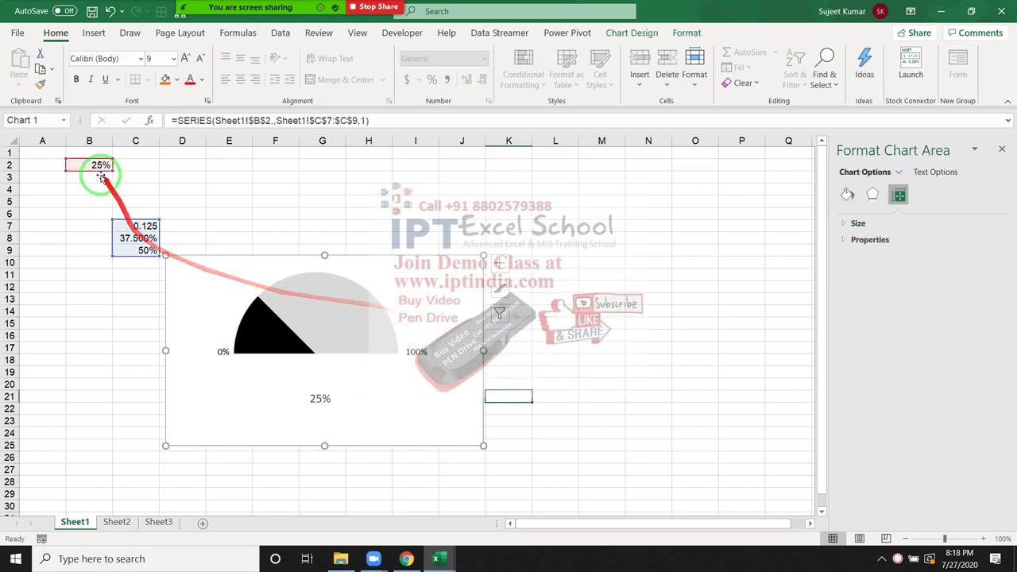
Change B2 to 50% so the gauge and title update.
{"action": "left_click", "coordinate": [89, 164]}
{"action": "type", "text": "50%"}
{"action": "key", "text": "Return"}
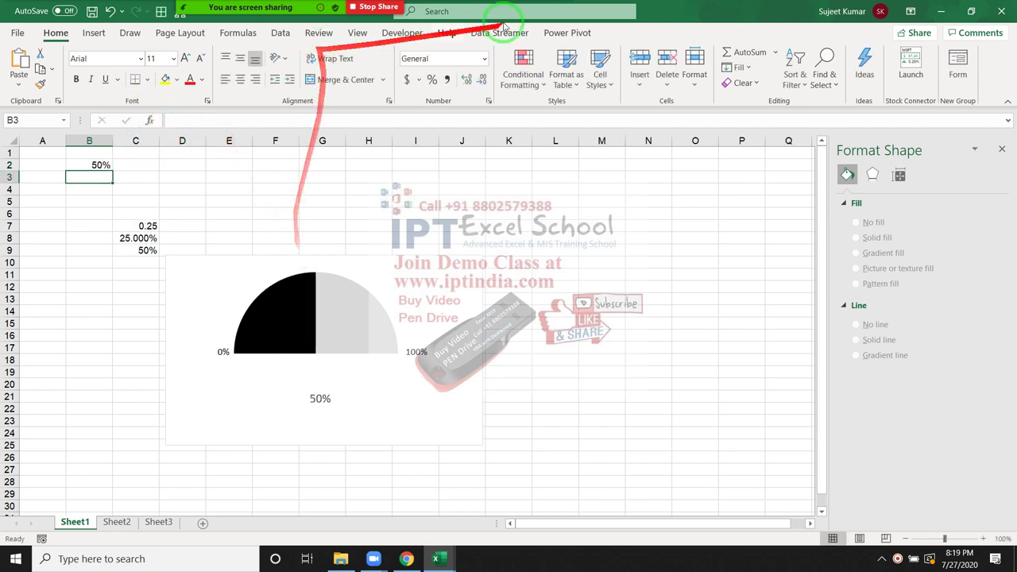
Add a 50% text box above the middle of the arc.
{"action": "left_click", "coordinate": [416, 307]}
{"action": "left_click", "coordinate": [670, 36]}
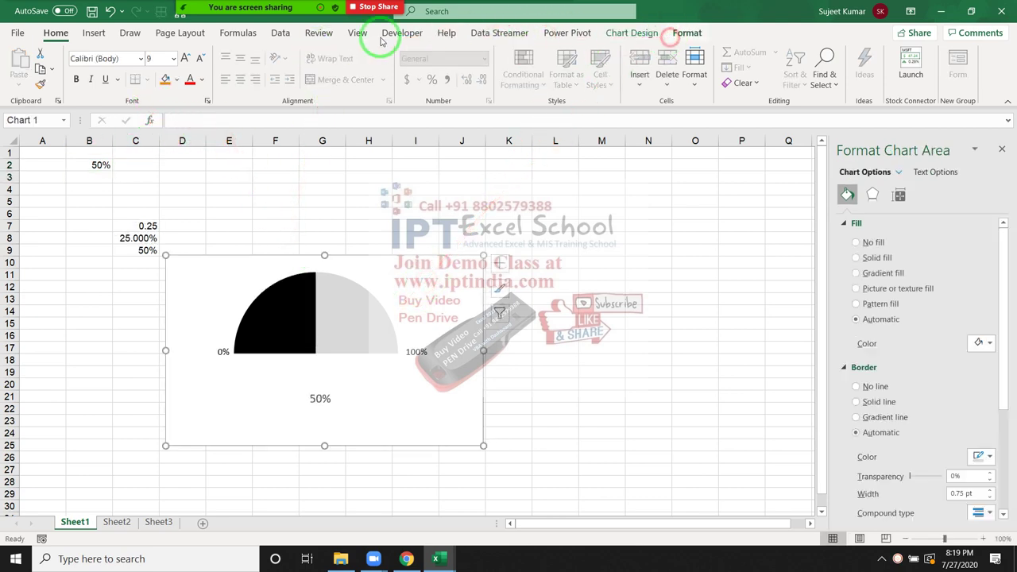
{"action": "left_click", "coordinate": [117, 54]}
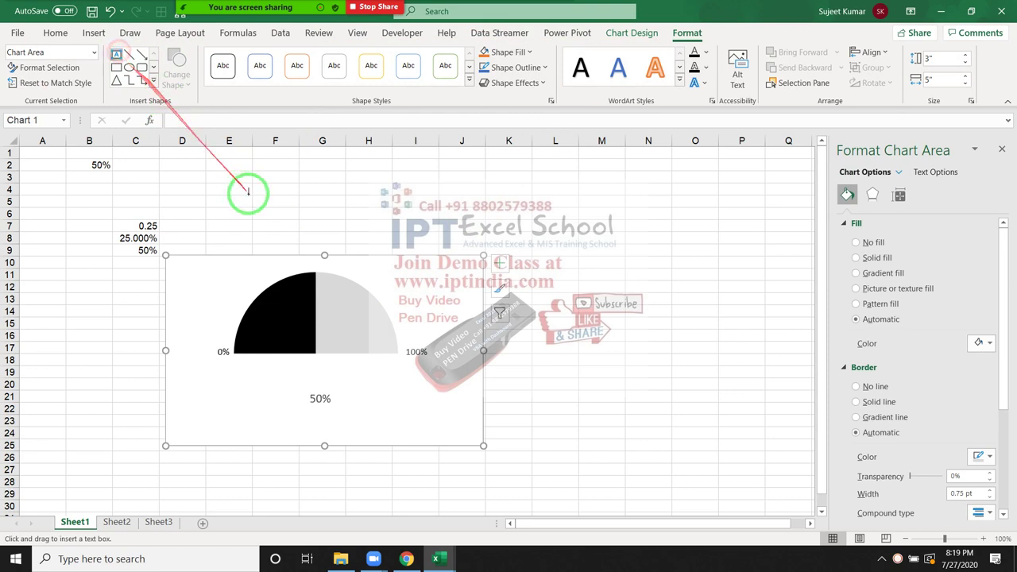
{"action": "left_click_drag", "start_coordinate": [294, 256], "coordinate": [352, 268]}
{"action": "type", "text": "50"}
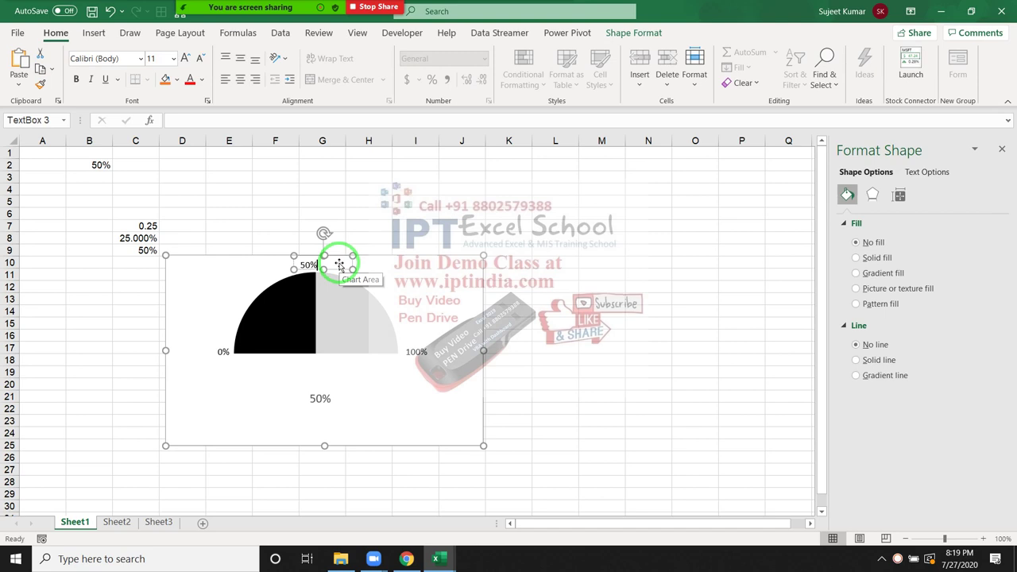
{"action": "left_click", "coordinate": [602, 345]}
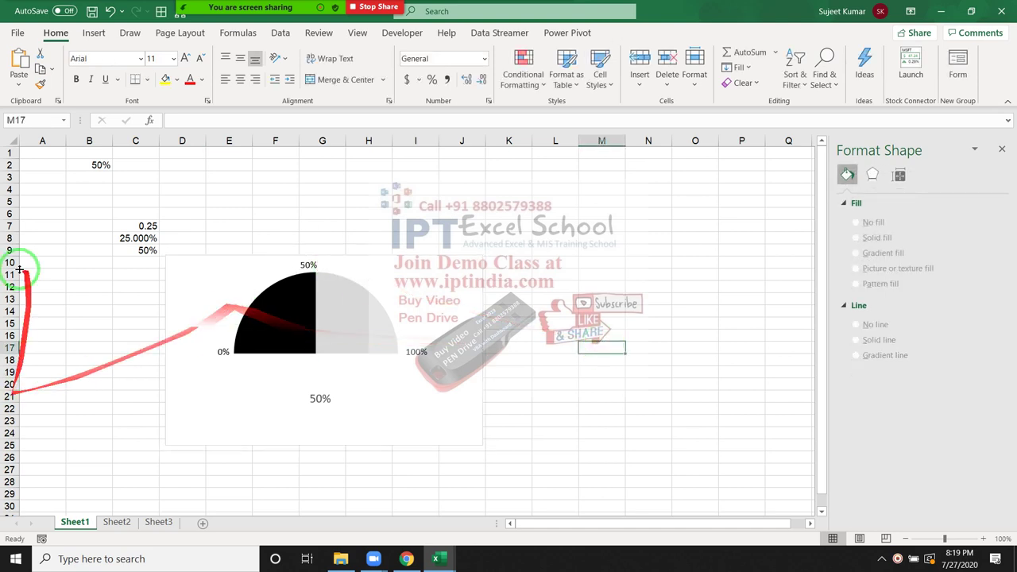
{"action": "left_click", "coordinate": [189, 271]}
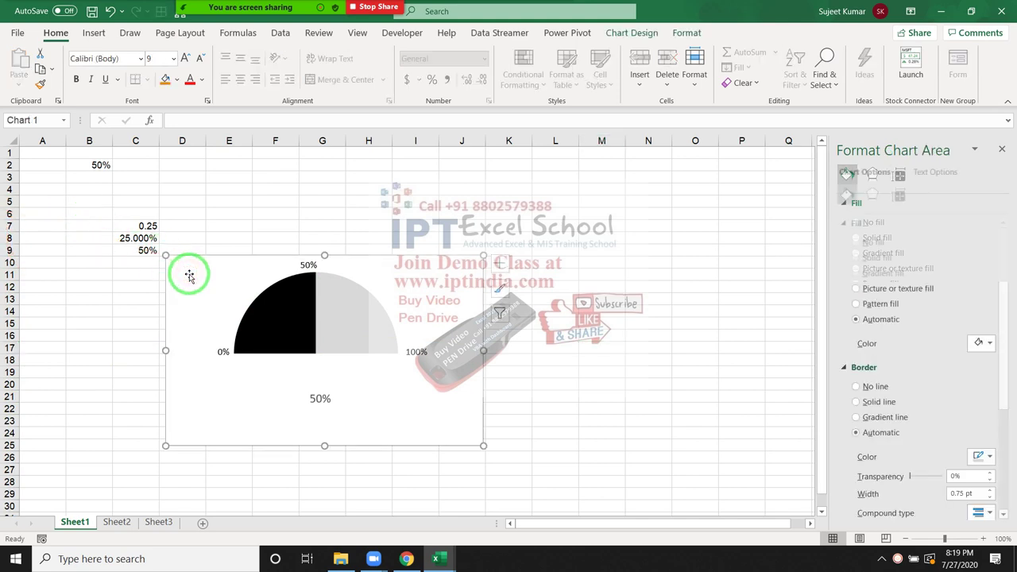
{"action": "left_click", "coordinate": [86, 165]}
{"action": "type", "text": "10%"}
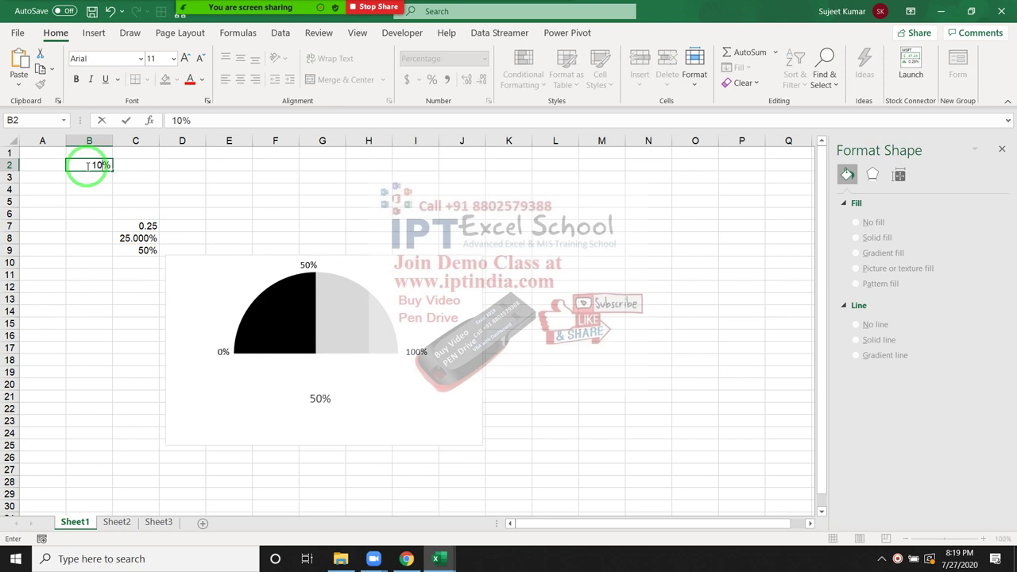
{"action": "left_click", "coordinate": [86, 165]}
{"action": "type", "text": "20%"}
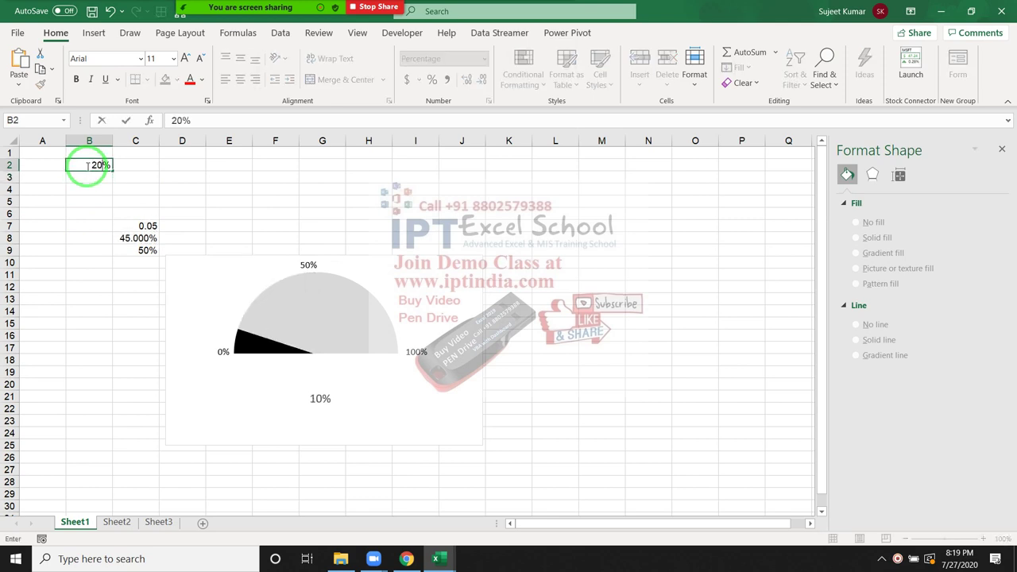
{"action": "left_click", "coordinate": [87, 166]}
{"action": "type", "text": "30%"}
{"action": "left_click", "coordinate": [86, 165]}
{"action": "type", "text": "40%"}
{"action": "key", "text": "Return"}
{"action": "left_click", "coordinate": [87, 165]}
{"action": "type", "text": "60"}
{"action": "left_click", "coordinate": [87, 165]}
{"action": "type", "text": "70%"}
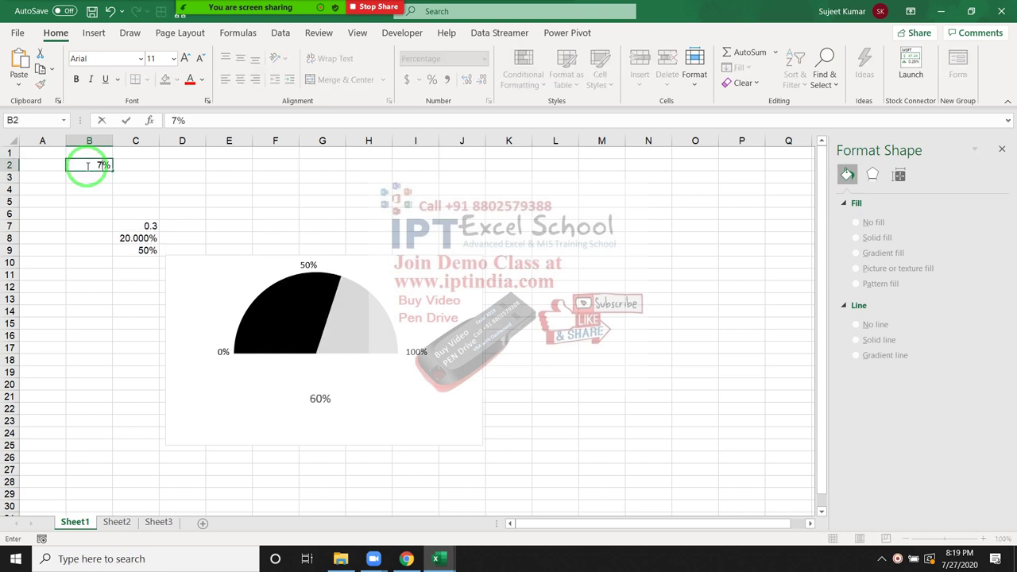
{"action": "key", "text": "Return"}
{"action": "left_click", "coordinate": [87, 166]}
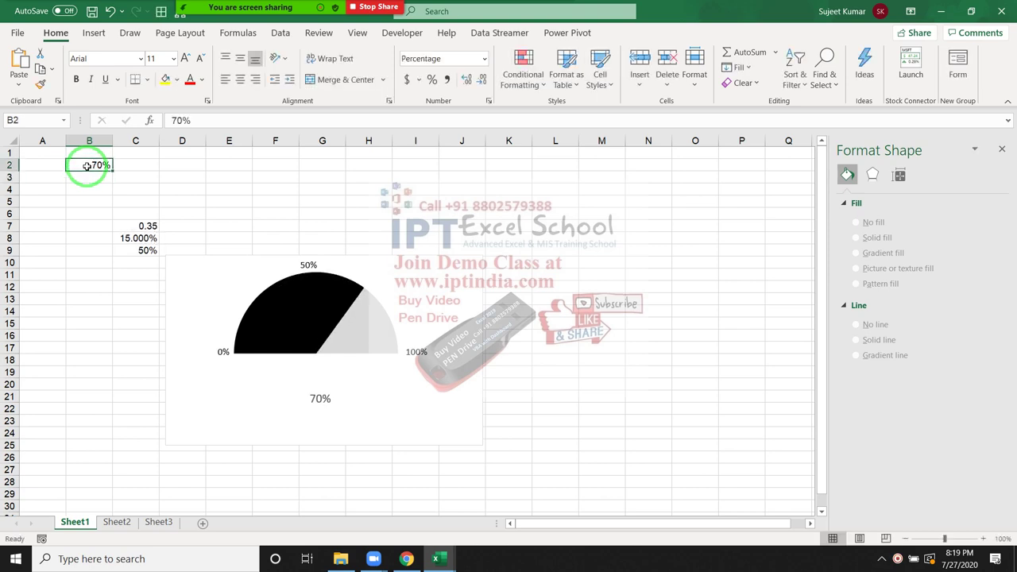
{"action": "type", "text": "8"}
{"action": "key", "text": "Return"}
{"action": "left_click", "coordinate": [89, 166]}
{"action": "type", "text": "9"}
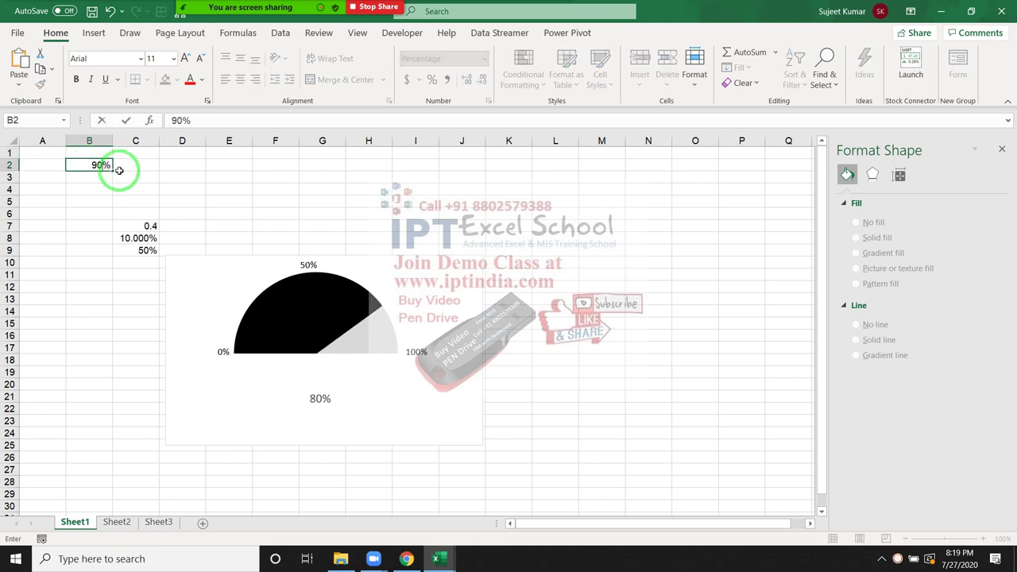
{"action": "key", "text": "Return"}
{"action": "key", "text": "Up"}
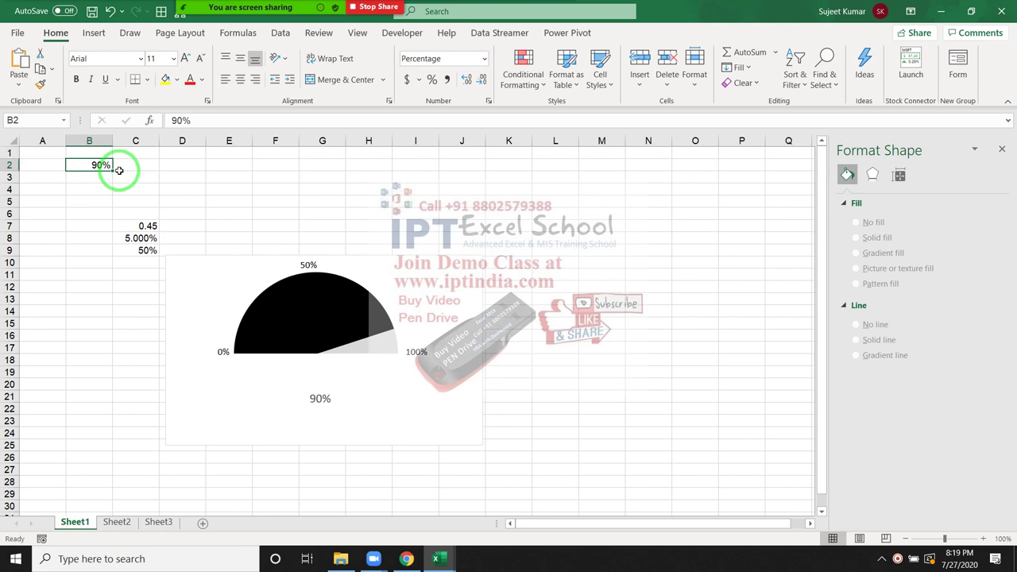
{"action": "type", "text": "50"}
{"action": "key", "text": "Return"}
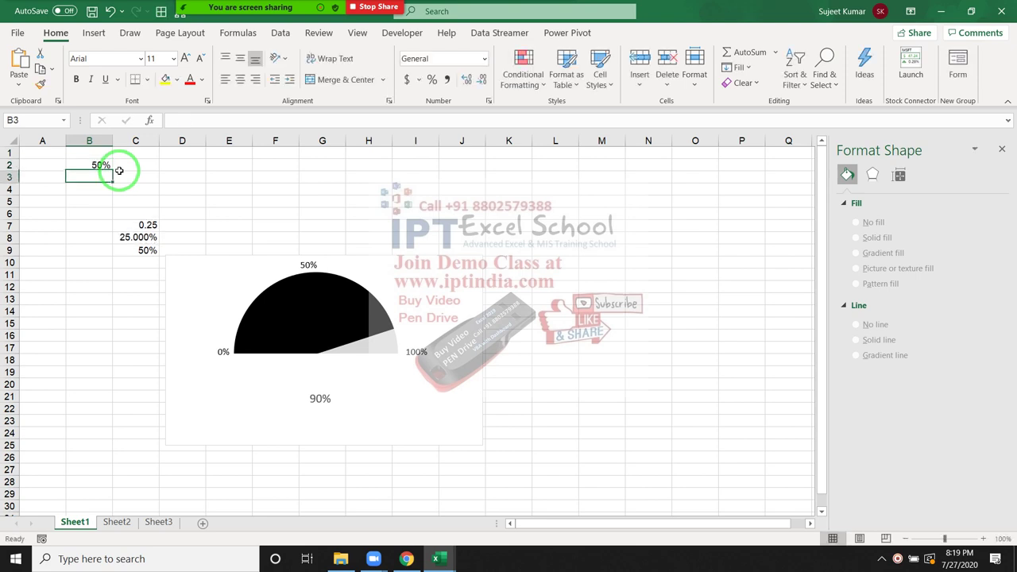